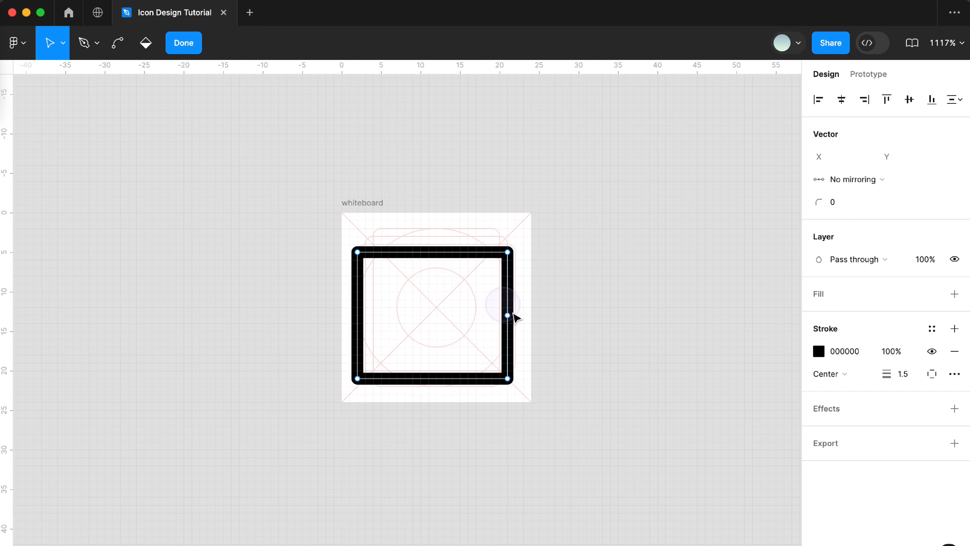
- Add midpoints on the rectangle's top and right edges, and delete the corner point between them
{"action": "left_click", "coordinate": [507, 315]}
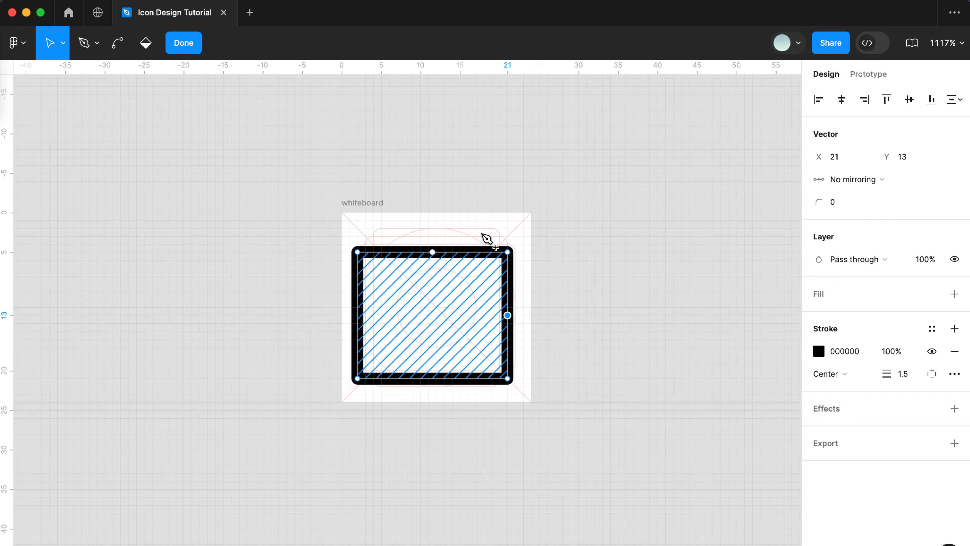
{"action": "left_click_drag", "start_coordinate": [477, 227], "coordinate": [547, 281]}
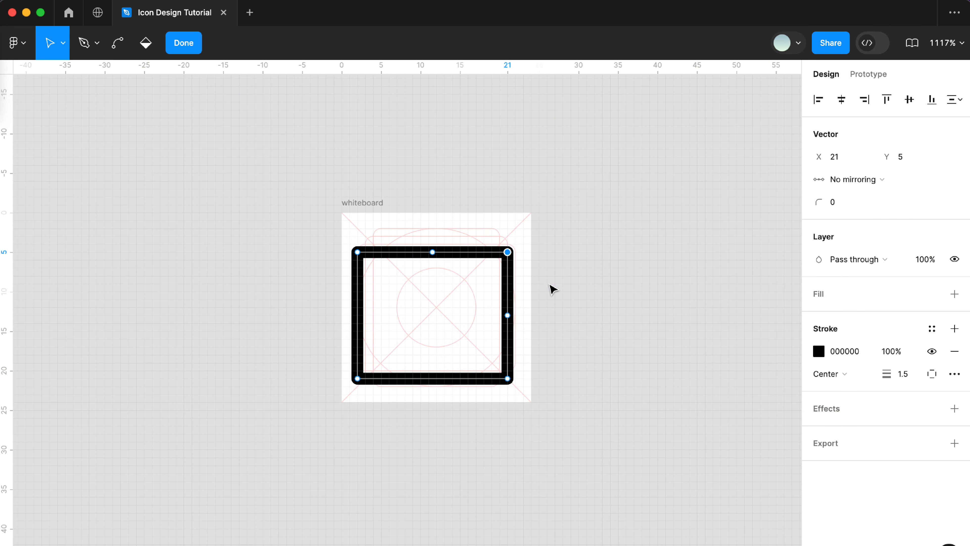
{"action": "key", "text": "BackSpace"}
- Move the frame's right open end up to Y 12 and extend its top open end to X 14
{"action": "left_click", "coordinate": [507, 316]}
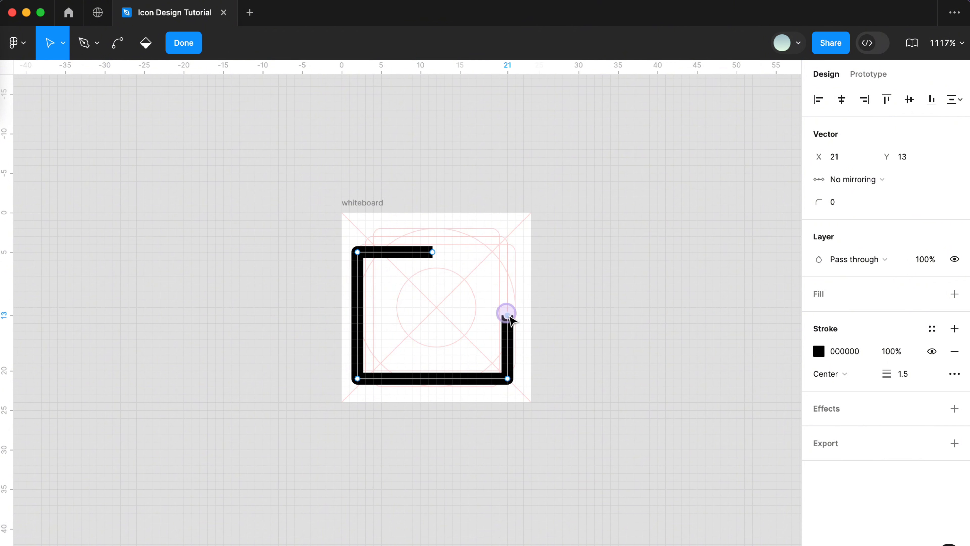
{"action": "left_click", "coordinate": [436, 254]}
{"action": "key", "text": "Right"}
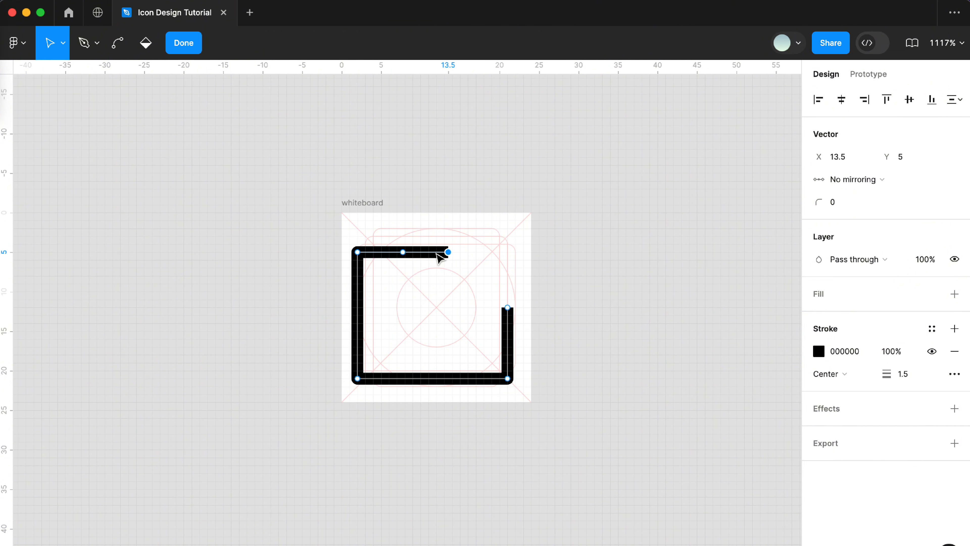
{"action": "left_click_drag", "start_coordinate": [453, 252], "coordinate": [458, 253]}
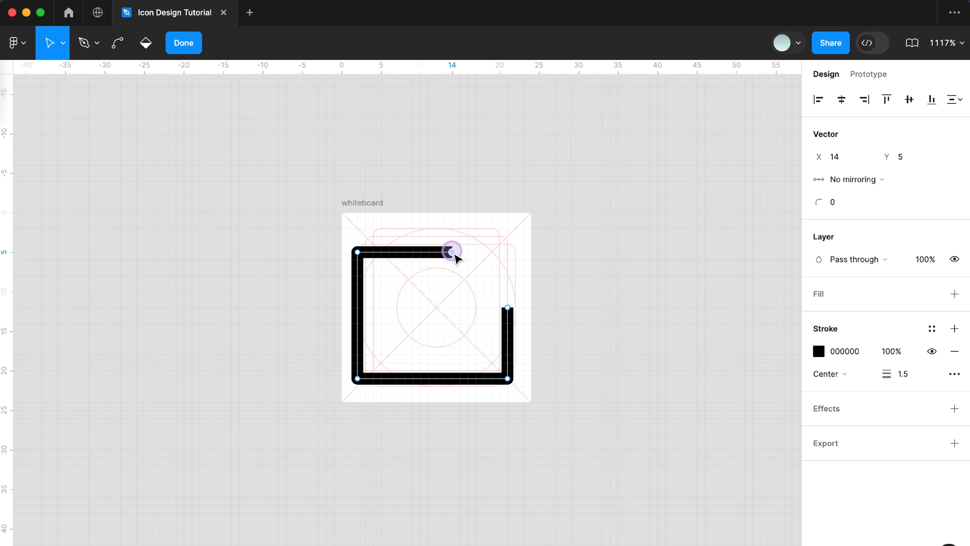
{"action": "key", "text": "Escape"}
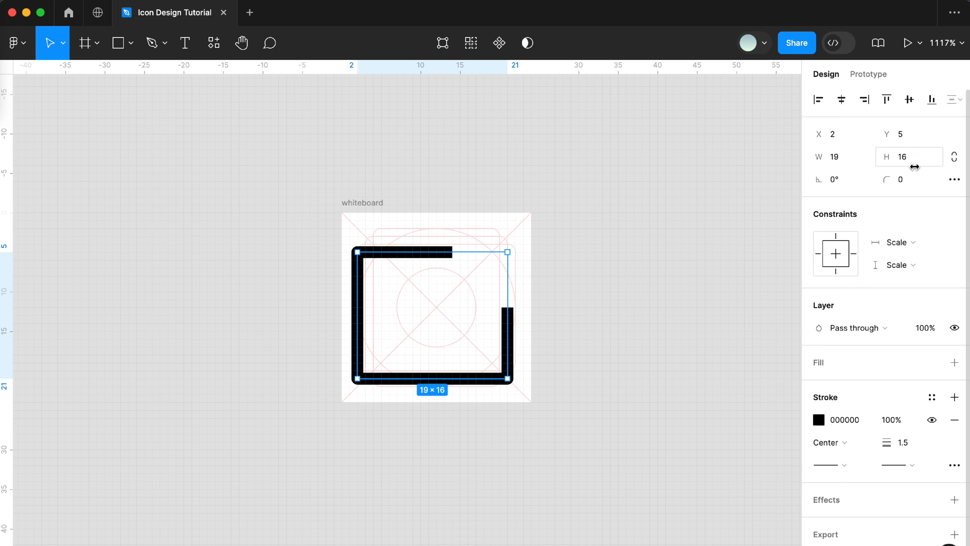
- Set the open frame's corner radius to 2 and its stroke end points to Round
{"action": "left_click", "coordinate": [917, 180]}
{"action": "type", "text": "2"}
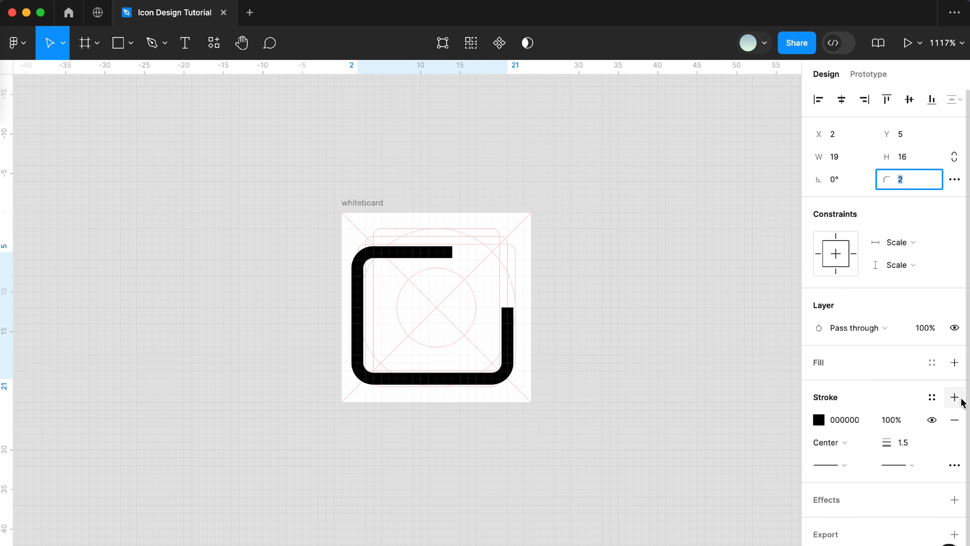
{"action": "left_click", "coordinate": [956, 463]}
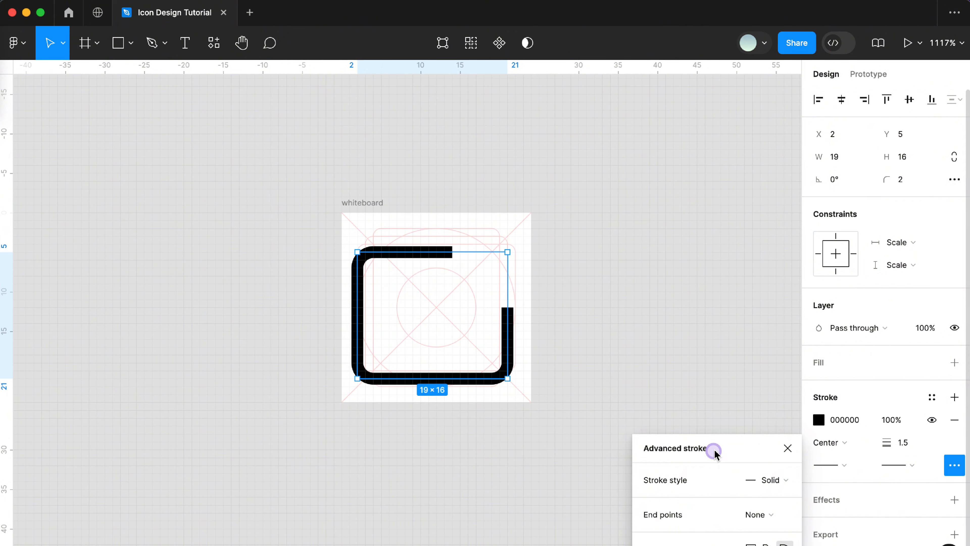
{"action": "left_click_drag", "start_coordinate": [712, 453], "coordinate": [665, 264]}
{"action": "left_click", "coordinate": [711, 321]}
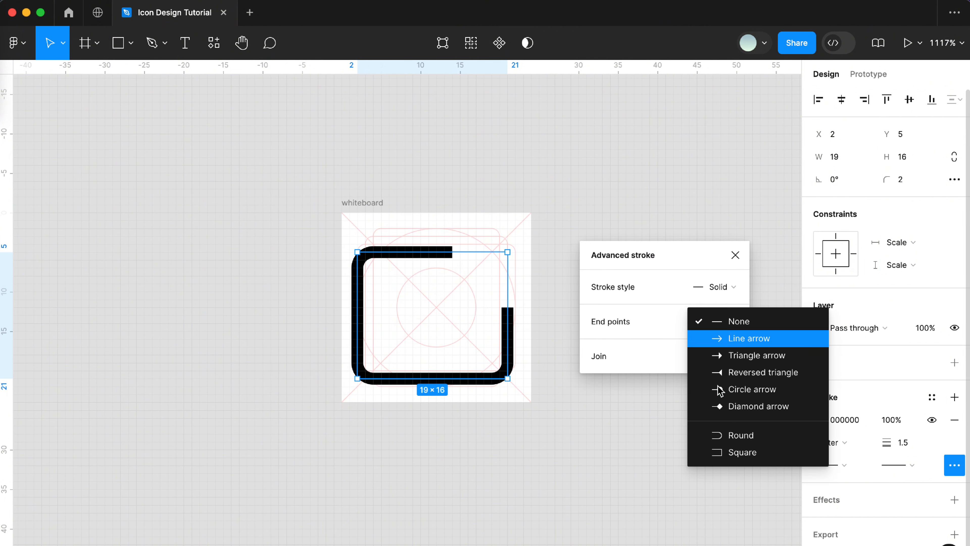
{"action": "left_click", "coordinate": [719, 428]}
{"action": "left_click", "coordinate": [600, 457]}
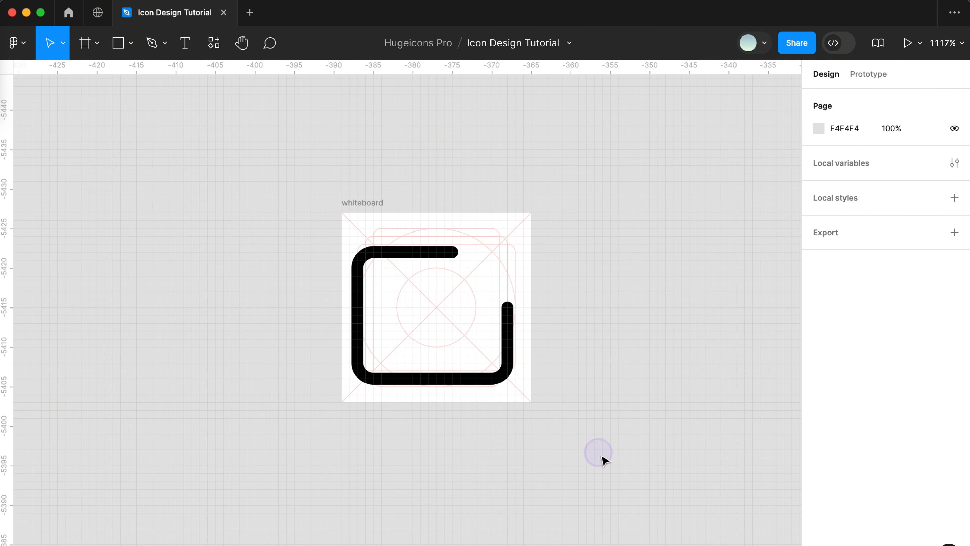
- Draw a 3 × 3 square at X 14, Y 9 inside the frame, and replace its fill with a stroke
{"action": "left_click", "coordinate": [121, 39]}
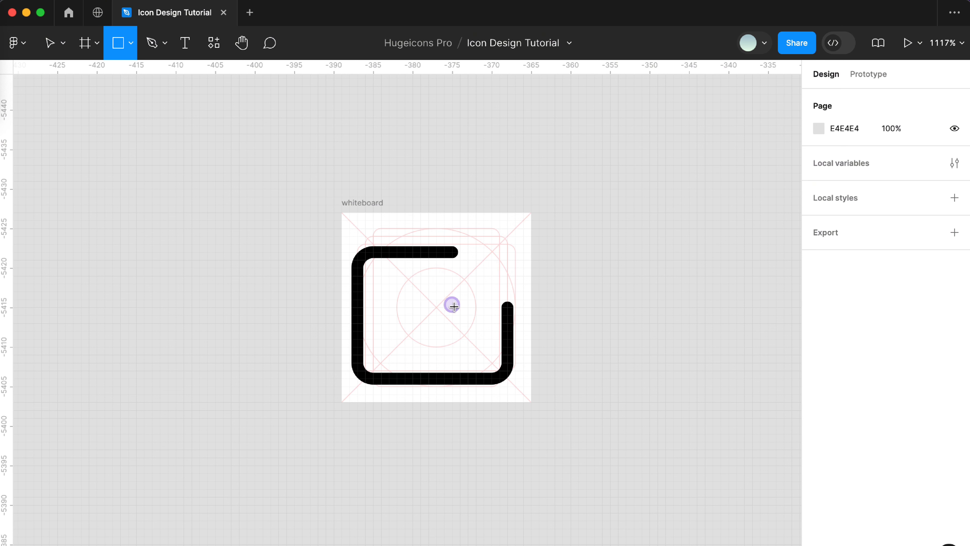
{"action": "left_click_drag", "start_coordinate": [453, 306], "coordinate": [476, 290]}
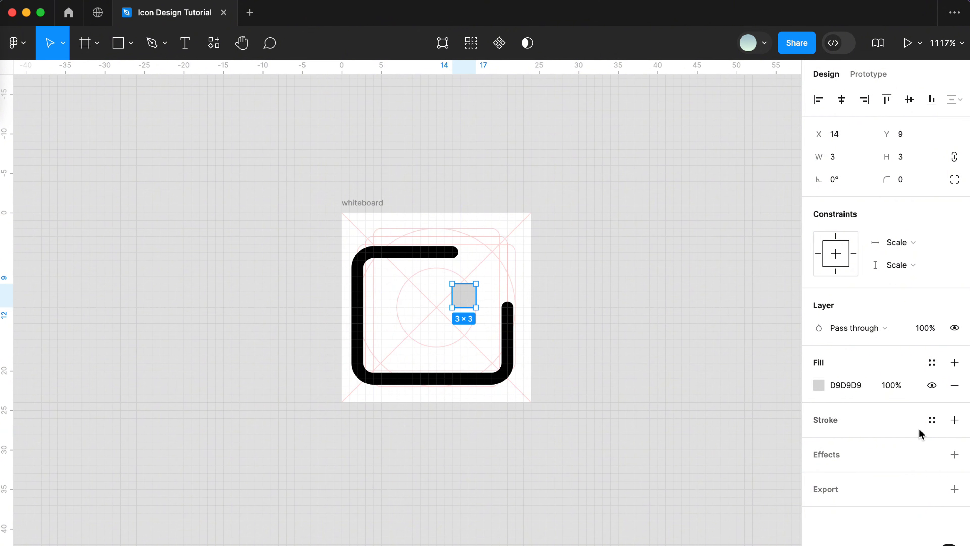
{"action": "left_click", "coordinate": [955, 419]}
{"action": "left_click", "coordinate": [954, 385]}
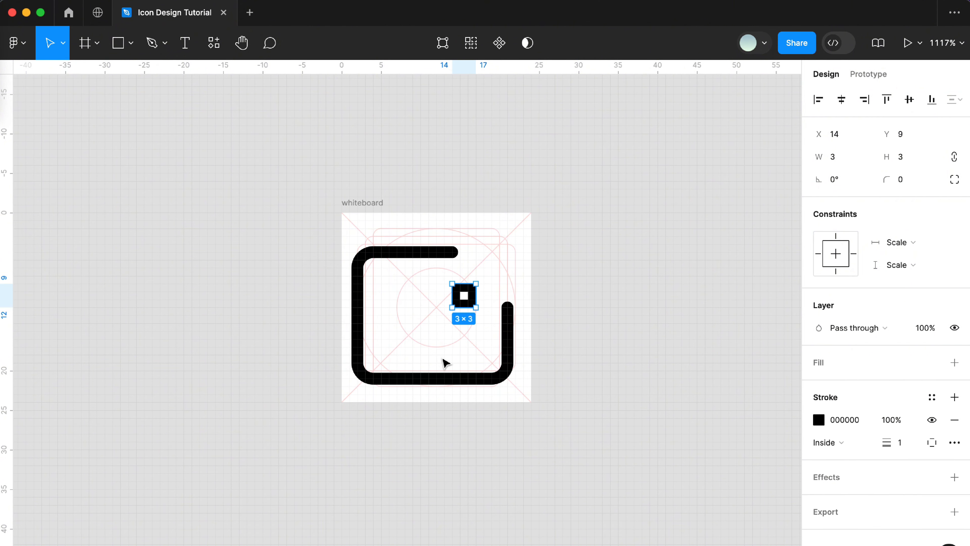
- Align the small square's stroke to Center and set its stroke width to 1.5
{"action": "scroll", "coordinate": [444, 363], "scroll_direction": "up", "scroll_amount": 3}
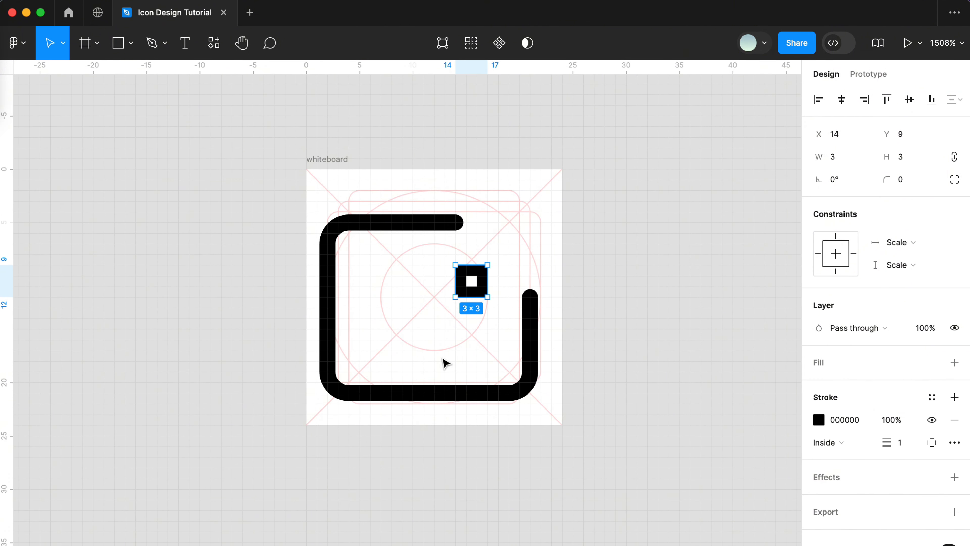
{"action": "left_click", "coordinate": [845, 443]}
{"action": "left_click", "coordinate": [847, 426]}
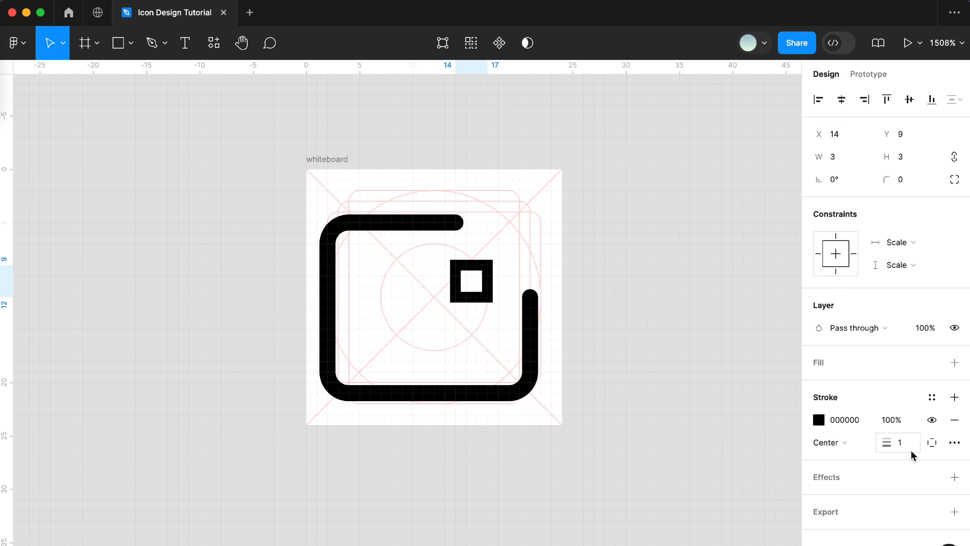
{"action": "left_click", "coordinate": [911, 450]}
{"action": "type", "text": "1.5"}
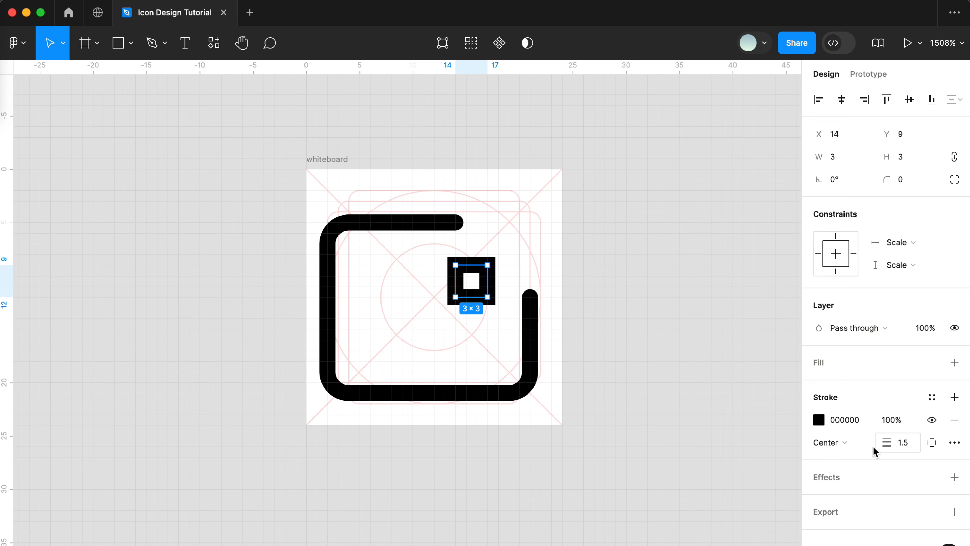
- Add a point at the middle of the small square's top edge and another on its right edge
{"action": "double_click", "coordinate": [482, 272]}
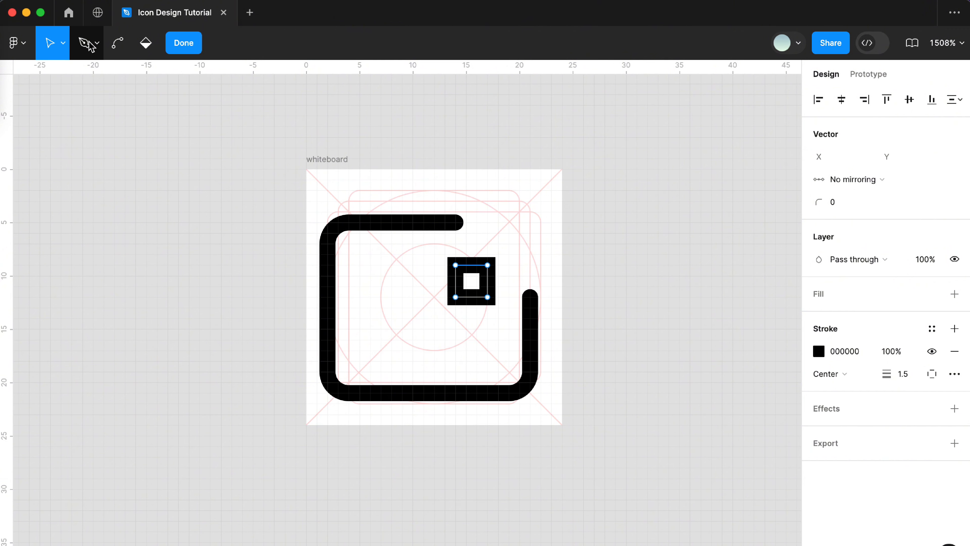
{"action": "key", "text": "p"}
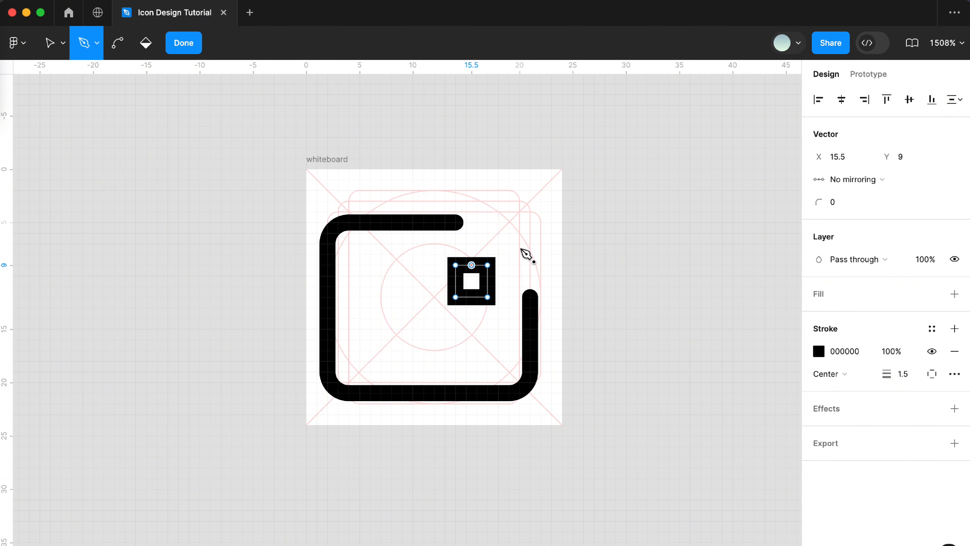
{"action": "left_click", "coordinate": [487, 281]}
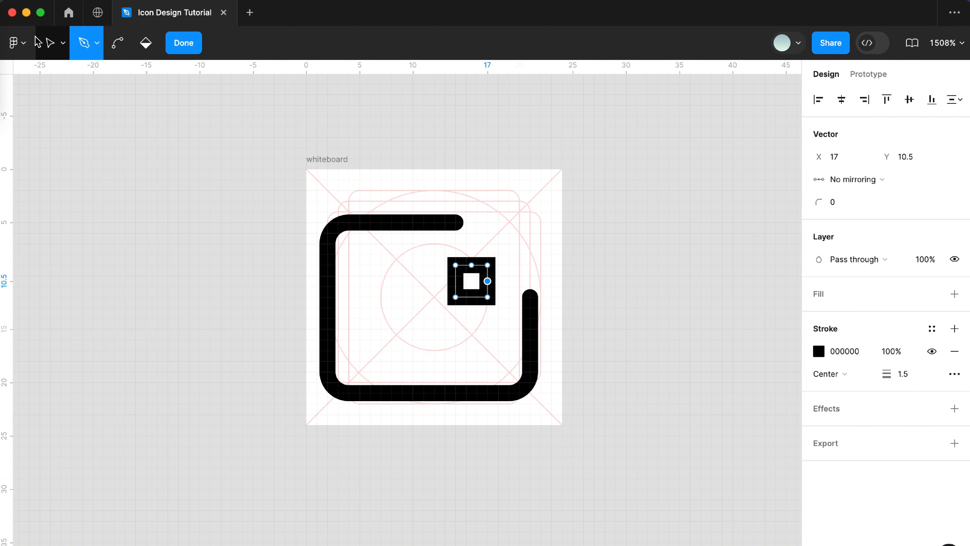
- Pull the square's two added midpoints outward from its edges, and delete the corner point between them
{"action": "left_click", "coordinate": [38, 42]}
{"action": "left_click_drag", "start_coordinate": [472, 265], "coordinate": [471, 249]}
{"action": "left_click", "coordinate": [487, 281]}
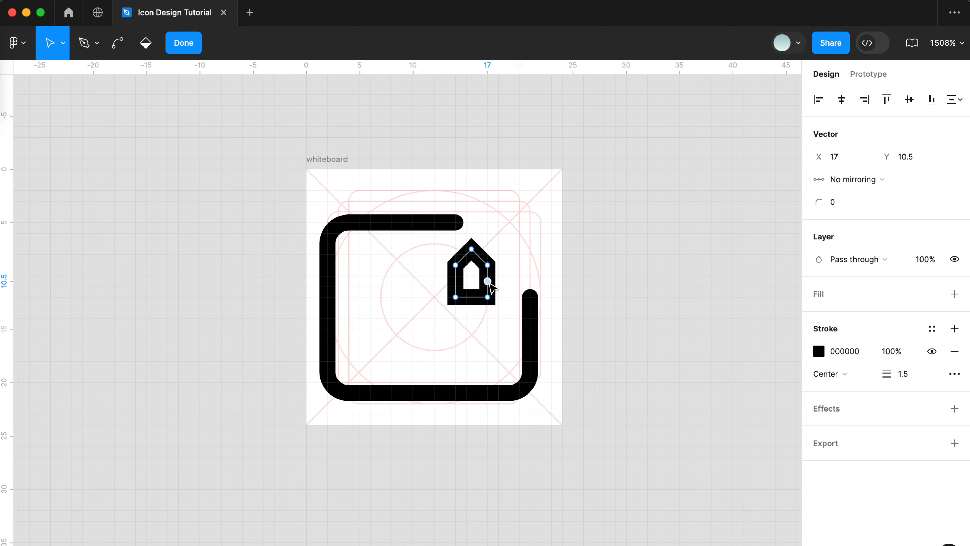
{"action": "left_click_drag", "start_coordinate": [489, 283], "coordinate": [500, 284]}
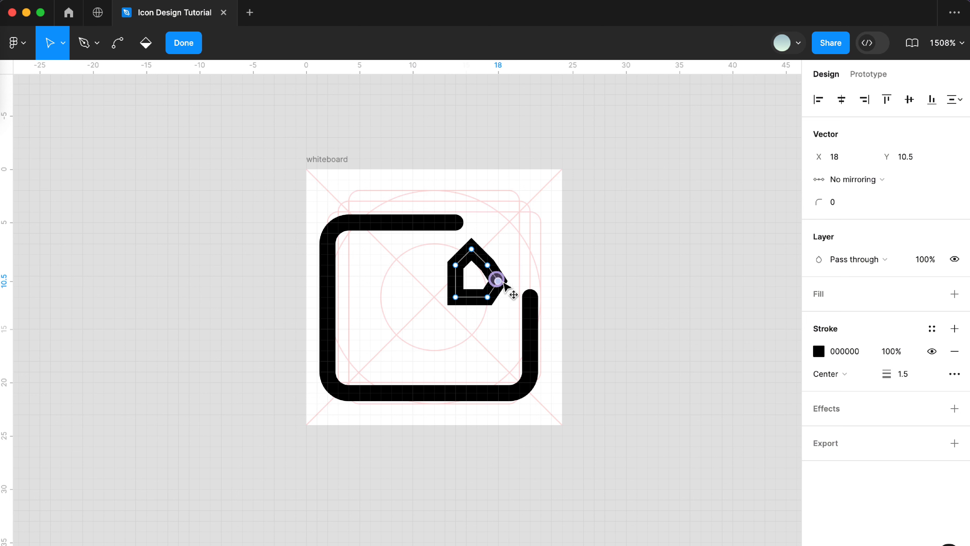
{"action": "left_click", "coordinate": [83, 42]}
{"action": "left_click", "coordinate": [489, 266], "text": "alt"}
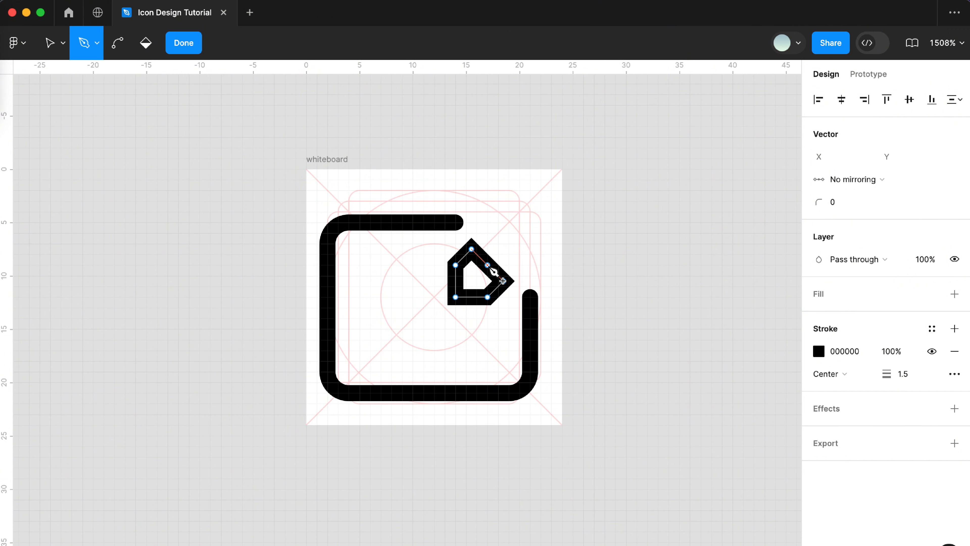
- Lengthen the pencil shape diagonally by moving its two outer points to X 20, Y 3 and X 23, Y 6
{"action": "left_click", "coordinate": [50, 43]}
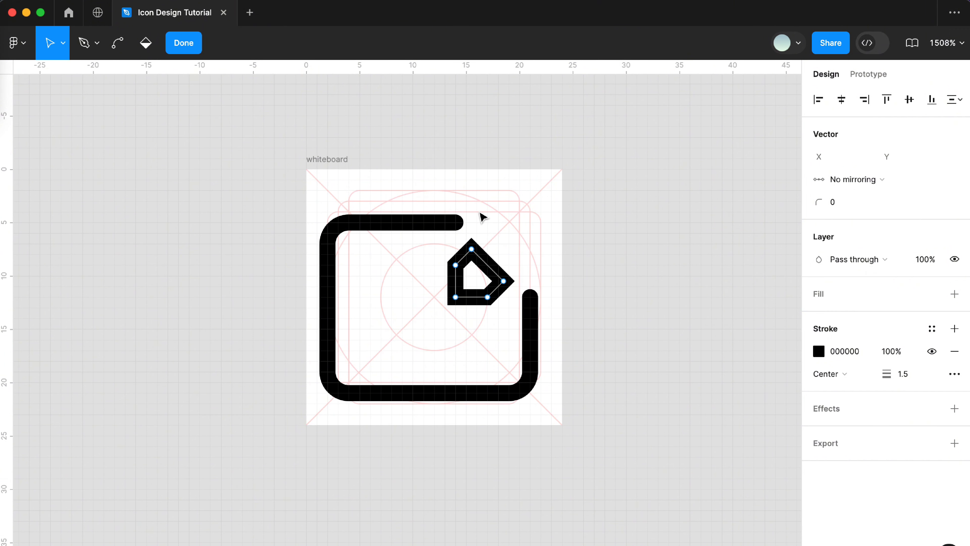
{"action": "mouse_move", "coordinate": [462, 196]}
{"action": "left_mouse_down"}
{"action": "mouse_move", "coordinate": [523, 240]}
{"action": "mouse_move", "coordinate": [556, 287]}
{"action": "mouse_move", "coordinate": [515, 276]}
{"action": "mouse_move", "coordinate": [552, 235]}
{"action": "left_mouse_up"}
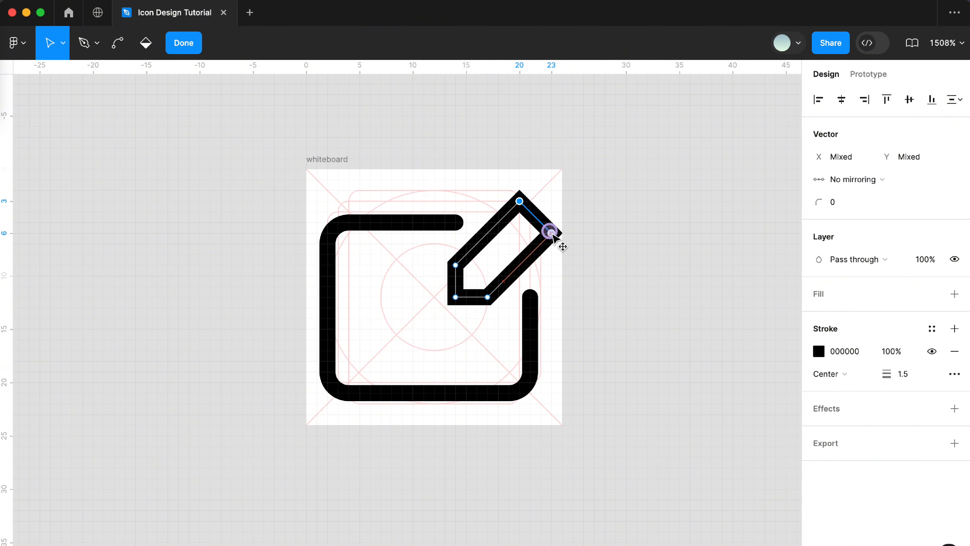
{"action": "left_click", "coordinate": [586, 256]}
- Reposition the pencil at X 13, Y 4 and move the frame up to Y 4
{"action": "key", "text": "alt"}
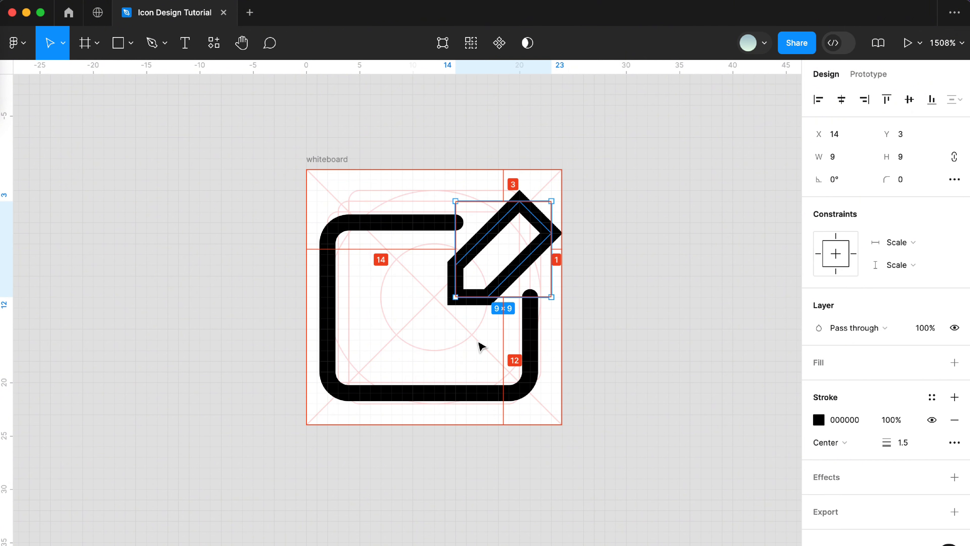
{"action": "left_click", "coordinate": [502, 392]}
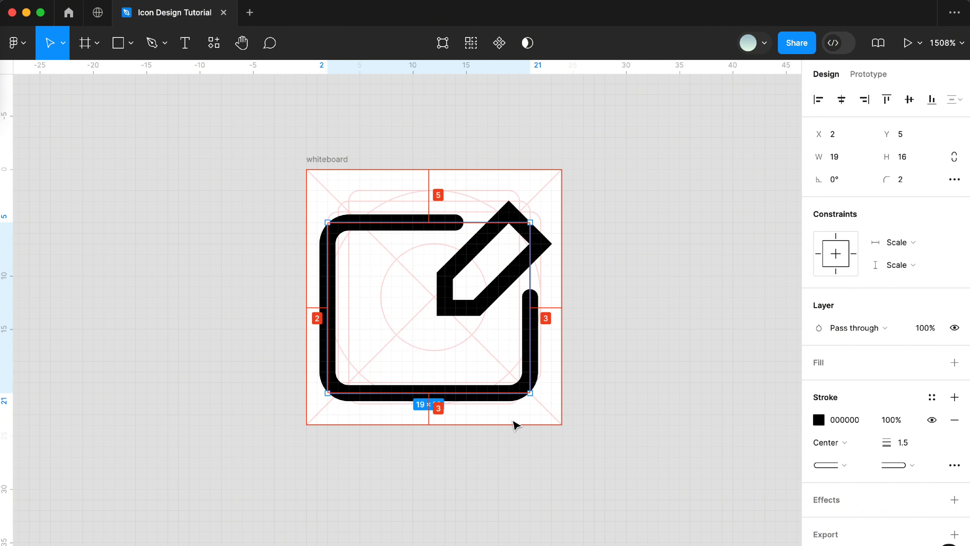
{"action": "key", "text": "Up"}
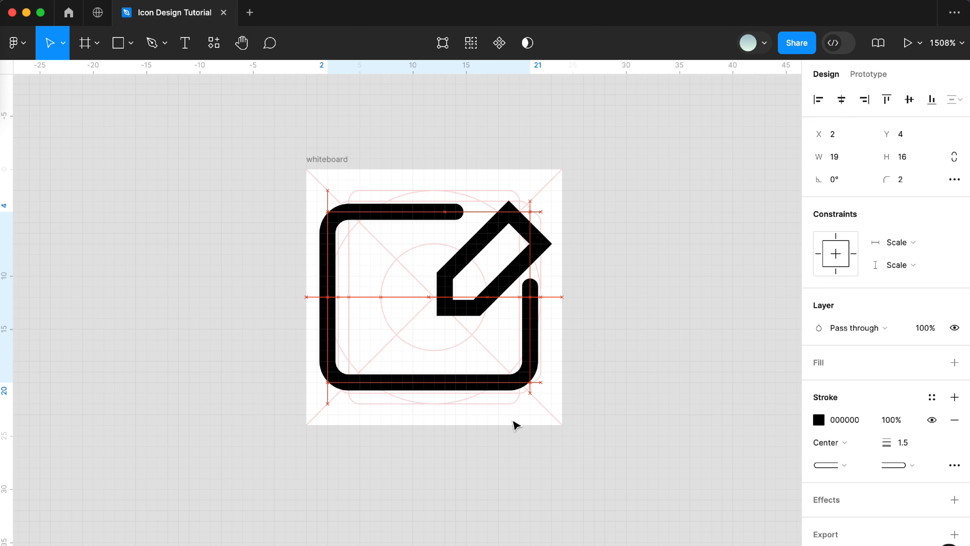
- Set the pencil's stroke join to round
{"action": "left_click", "coordinate": [463, 308]}
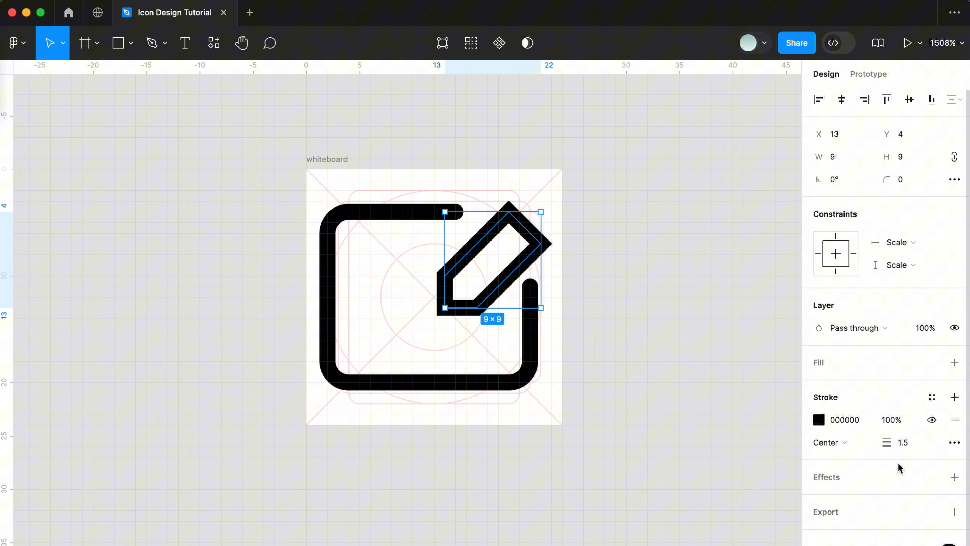
{"action": "left_click", "coordinate": [954, 443]}
{"action": "left_click_drag", "start_coordinate": [709, 444], "coordinate": [710, 255]}
{"action": "left_click", "coordinate": [785, 319]}
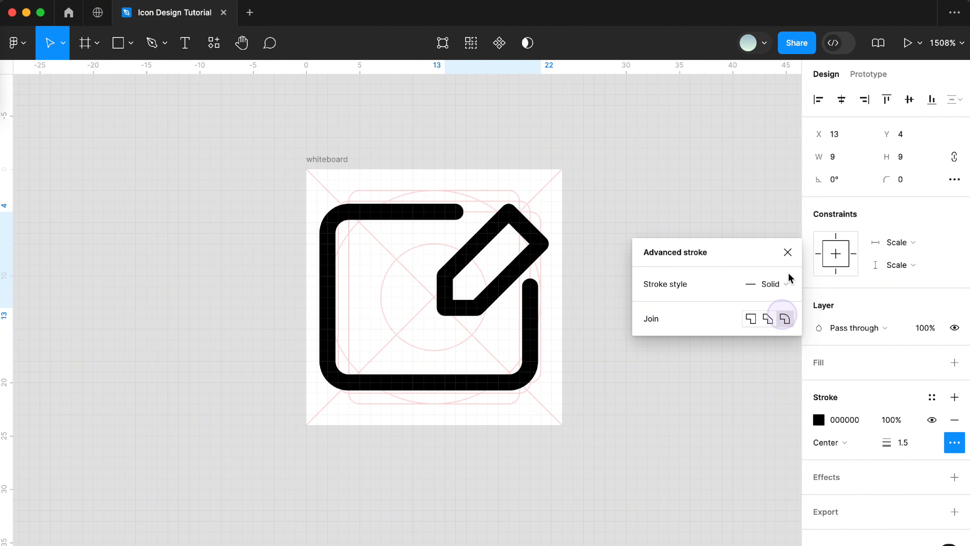
{"action": "left_click", "coordinate": [788, 252]}
- Lower the frame's right open end to Y 12, and check the pencil's and frame's spacing within the artboard
{"action": "left_click", "coordinate": [535, 342]}
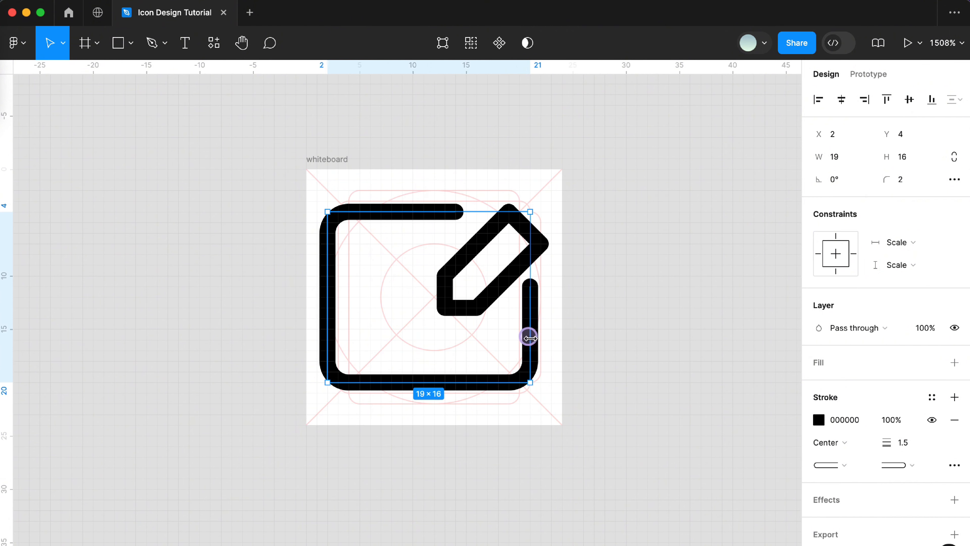
{"action": "double_click", "coordinate": [527, 337]}
{"action": "left_click_drag", "start_coordinate": [553, 302], "coordinate": [512, 277]}
{"action": "key", "text": "Down"}
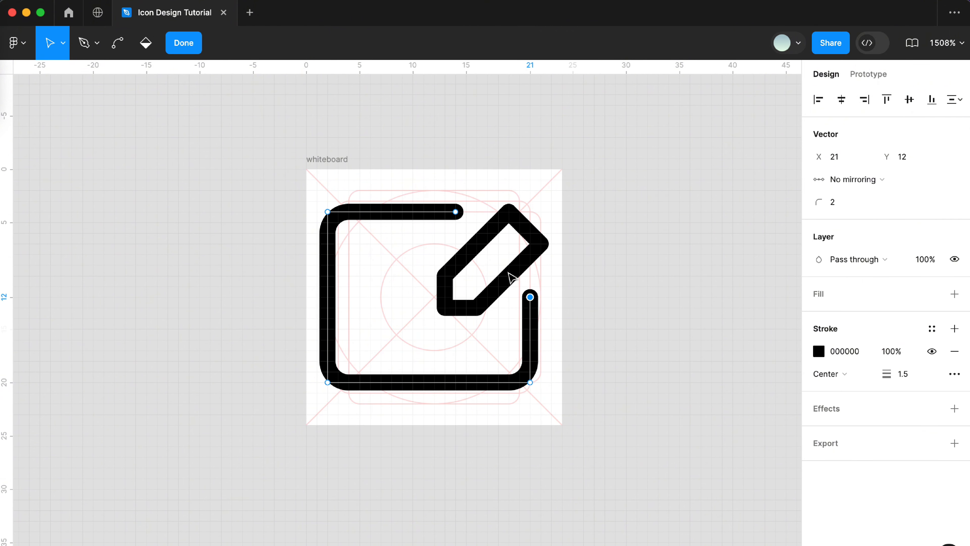
{"action": "key", "text": "Escape"}
{"action": "key", "text": "Escape"}
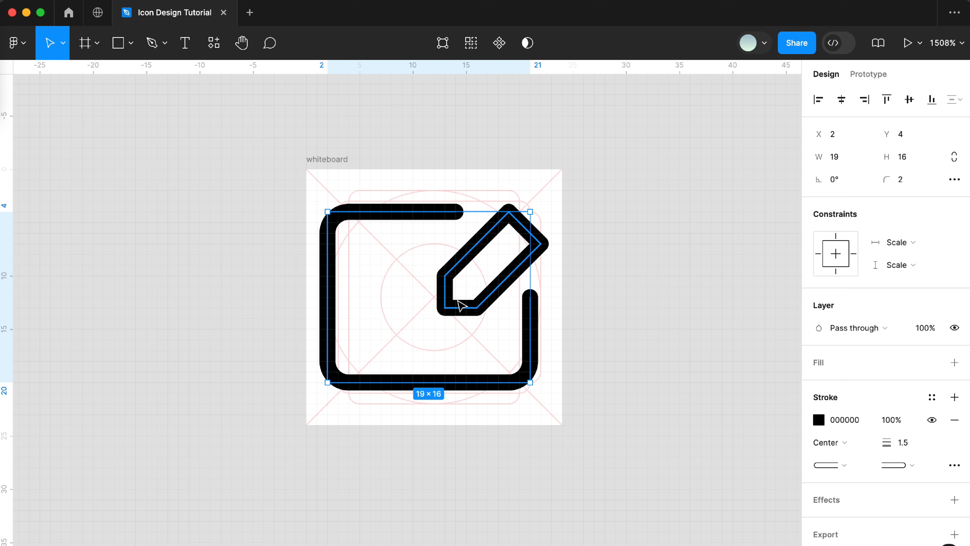
{"action": "left_click", "coordinate": [457, 301]}
{"action": "key", "text": "alt"}
{"action": "left_click", "coordinate": [436, 381]}
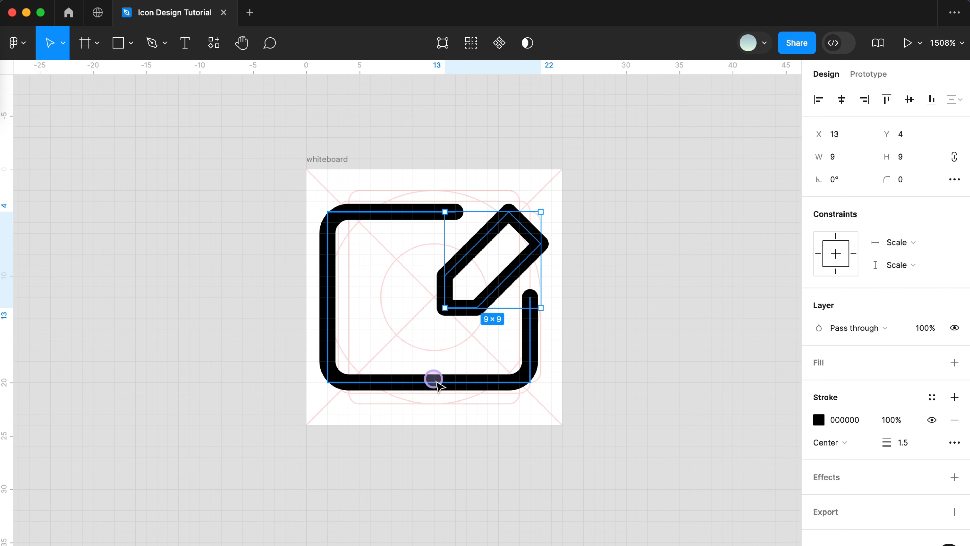
{"action": "key", "text": "alt"}
{"action": "left_click", "coordinate": [479, 461]}
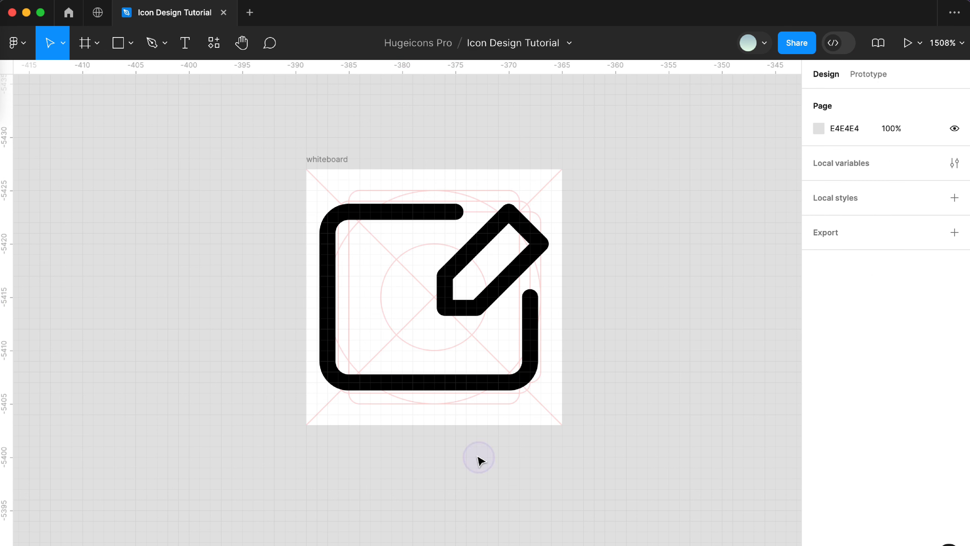
- Draw an open path with the Pen tool through X 5, Y 13; X 5, Y 9; X 8, Y 9; and X 8, Y 13
{"action": "left_click", "coordinate": [152, 43]}
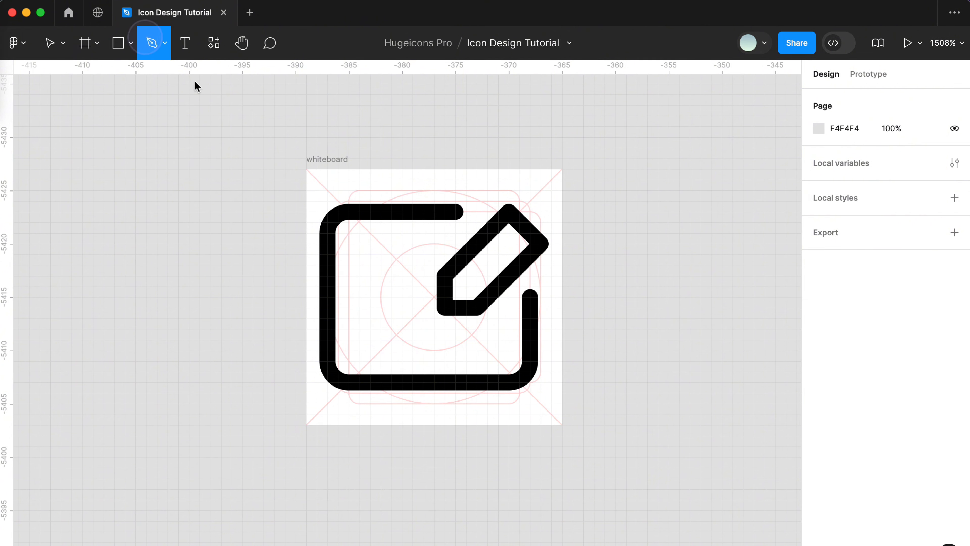
{"action": "left_click", "coordinate": [359, 307]}
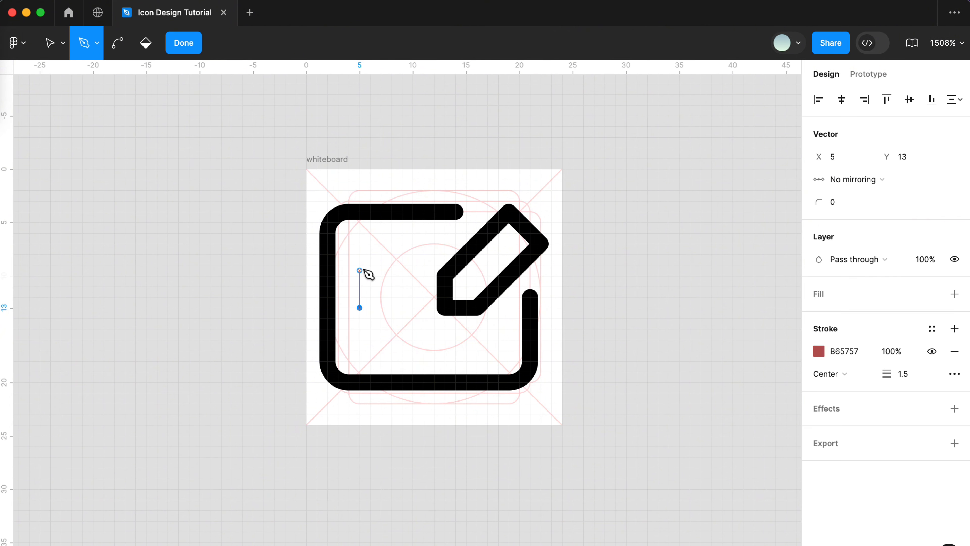
{"action": "left_click", "coordinate": [359, 265]}
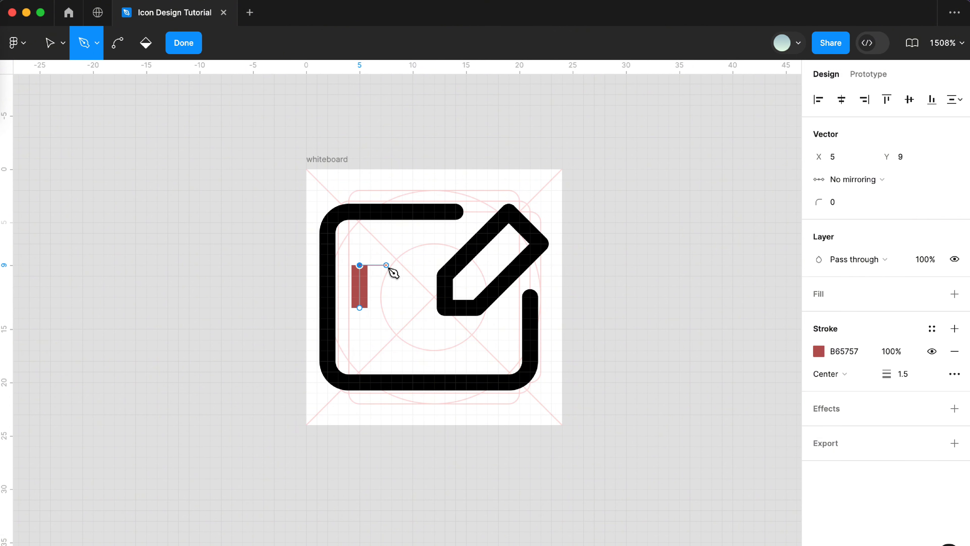
{"action": "left_click", "coordinate": [392, 265]}
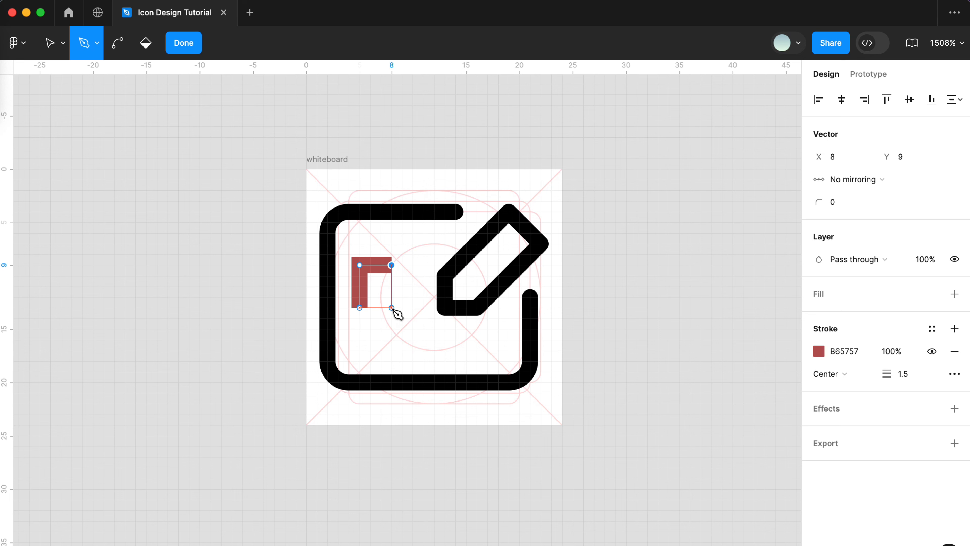
{"action": "left_click", "coordinate": [391, 308]}
- Set the new path's stroke colour to 000000 and finish editing the path
{"action": "left_click", "coordinate": [819, 351]}
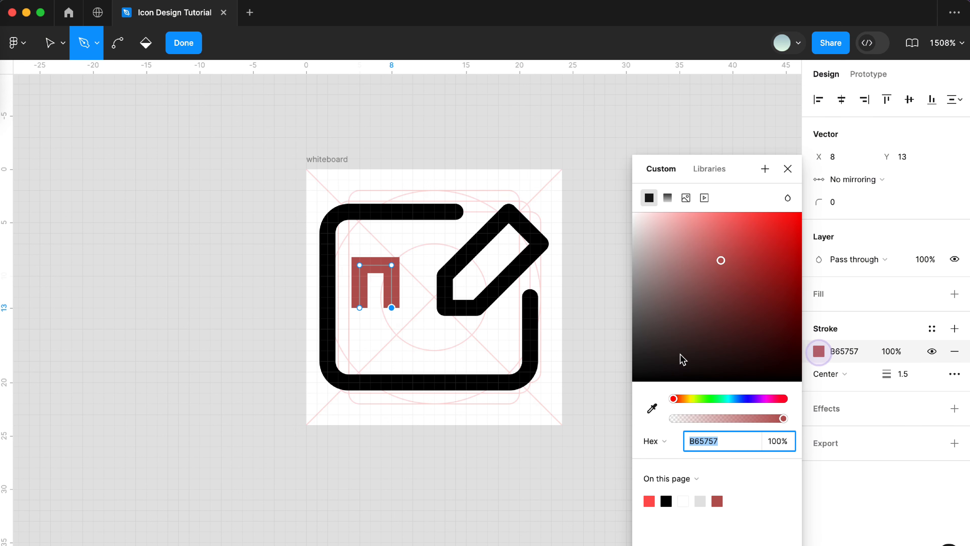
{"action": "left_click_drag", "start_coordinate": [668, 365], "coordinate": [557, 427]}
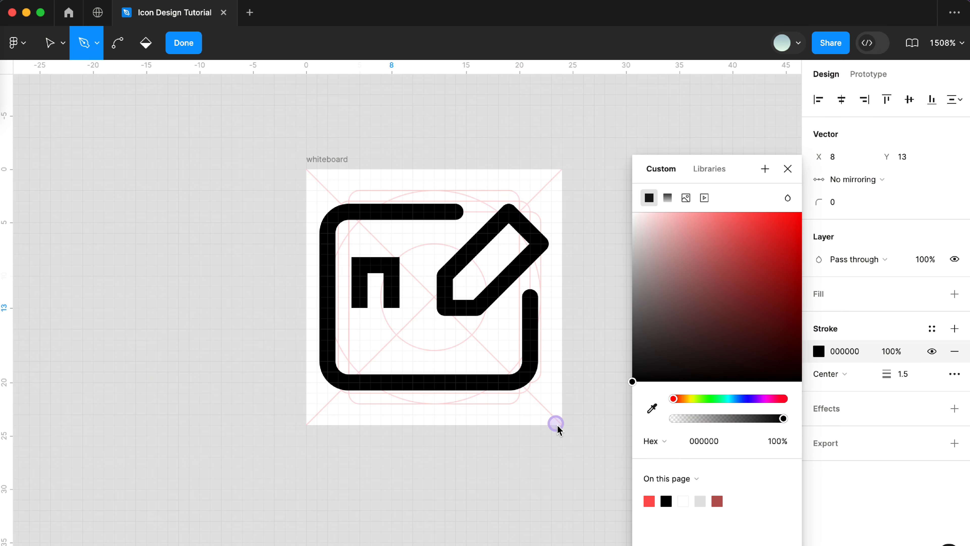
{"action": "left_click", "coordinate": [787, 168]}
{"action": "key", "text": "Escape"}
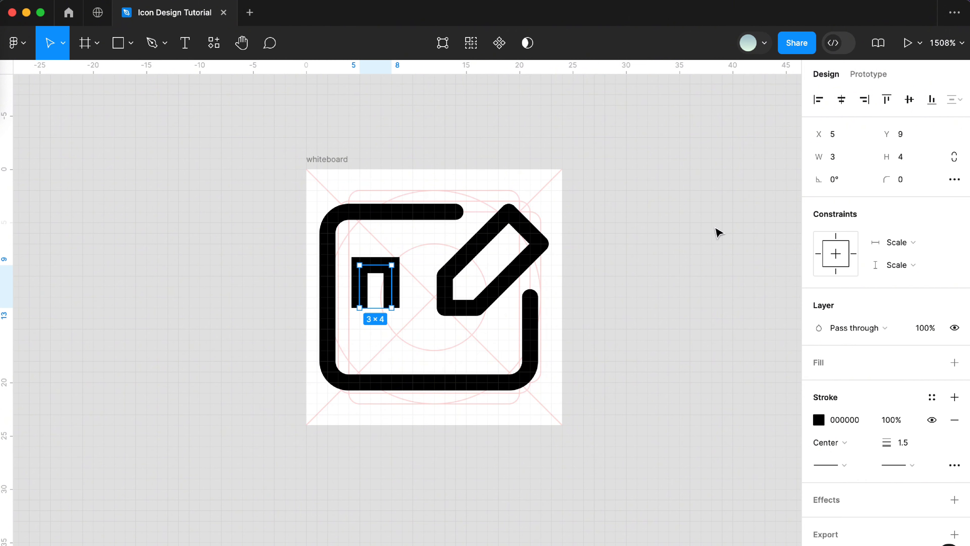
- Widen the path to X 9 and extend its end through X 13, Y 13 up to X 13, Y 9
{"action": "left_click_drag", "start_coordinate": [396, 283], "coordinate": [407, 283]}
{"action": "double_click", "coordinate": [406, 290]}
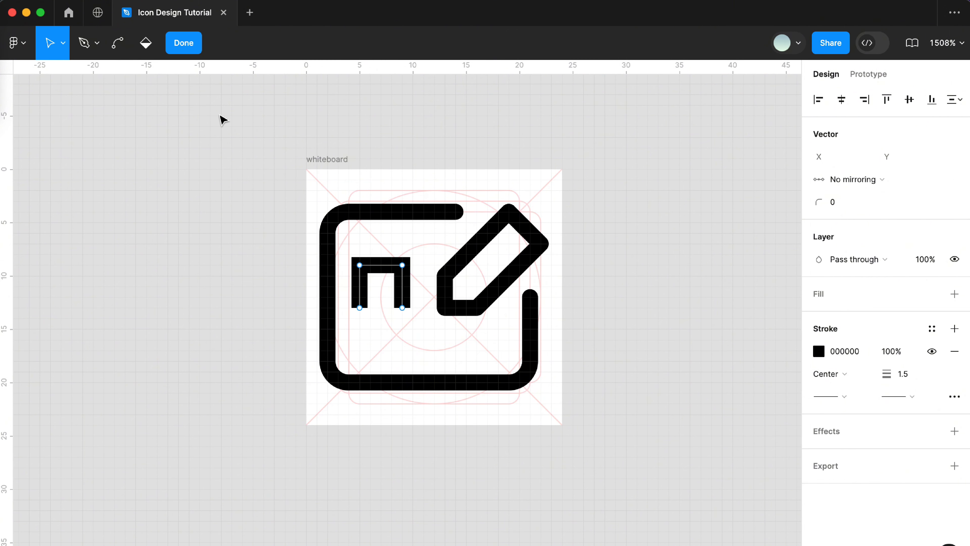
{"action": "left_click", "coordinate": [84, 43]}
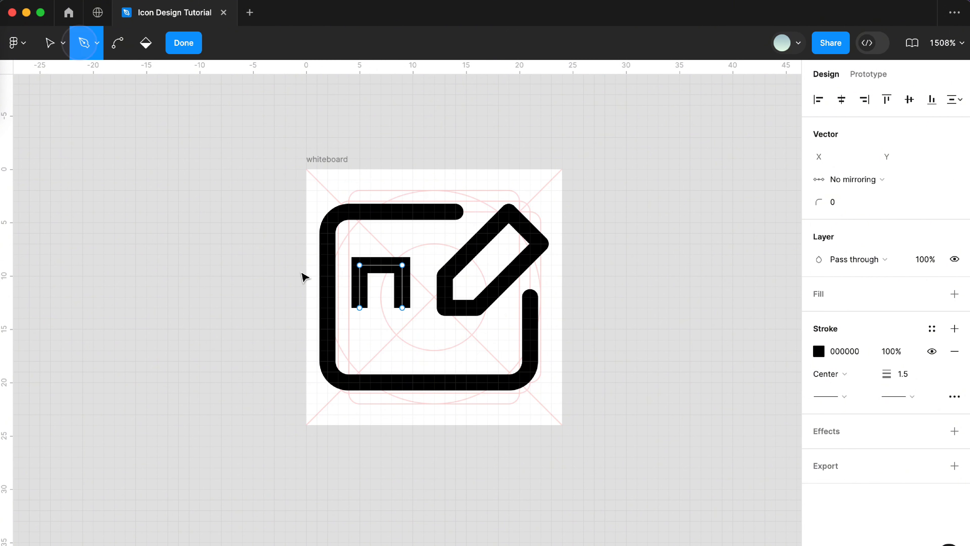
{"action": "left_click", "coordinate": [402, 308]}
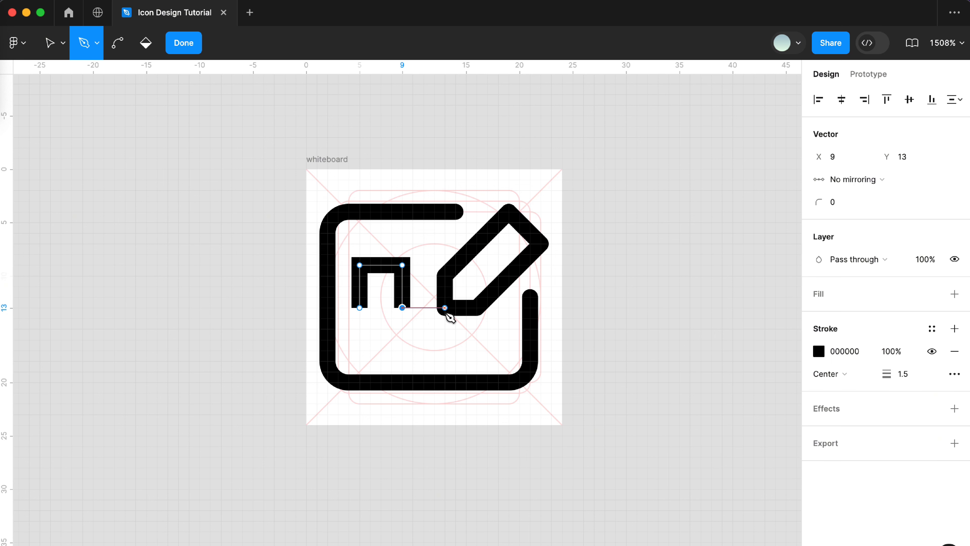
{"action": "left_click", "coordinate": [444, 308]}
{"action": "left_click", "coordinate": [444, 265]}
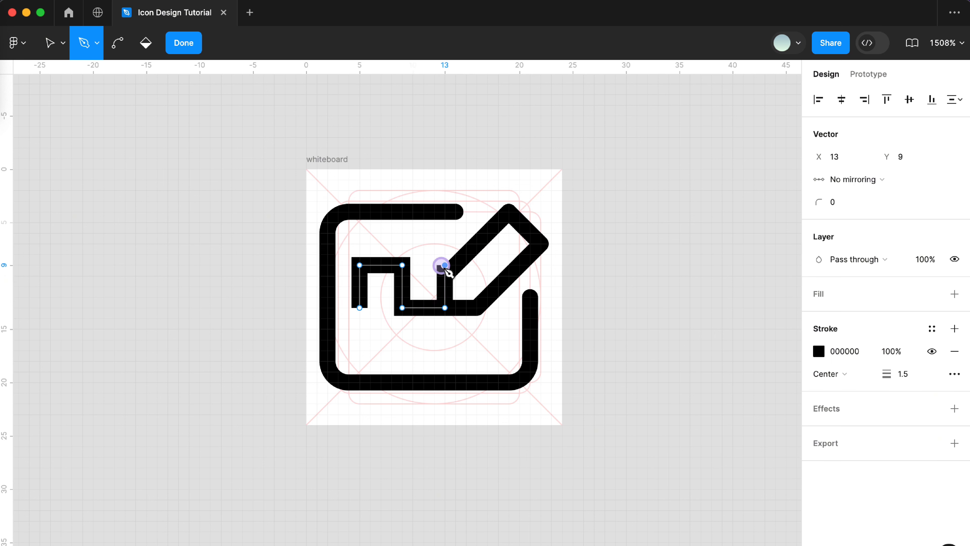
{"action": "key", "text": "Escape"}
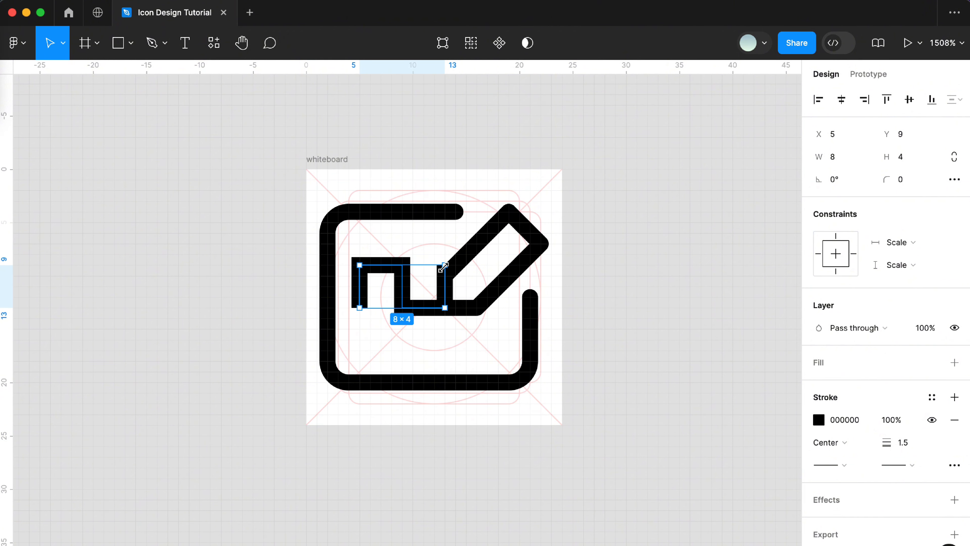
- Try a corner radius of 8 on the stepped path, and reset it to 0
{"action": "left_click", "coordinate": [907, 188]}
{"action": "type", "text": "8"}
{"action": "key", "text": "Return"}
{"action": "left_click", "coordinate": [432, 366]}
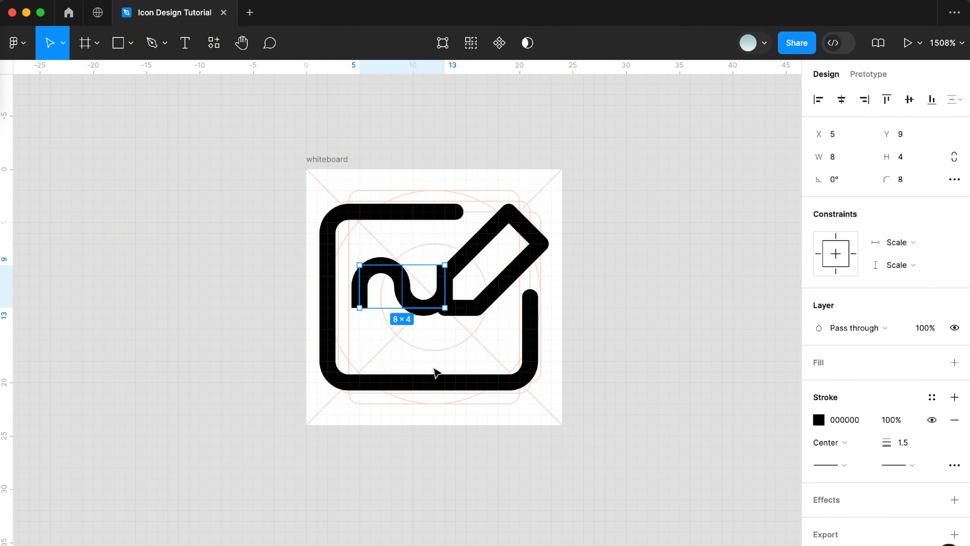
{"action": "left_click", "coordinate": [911, 180]}
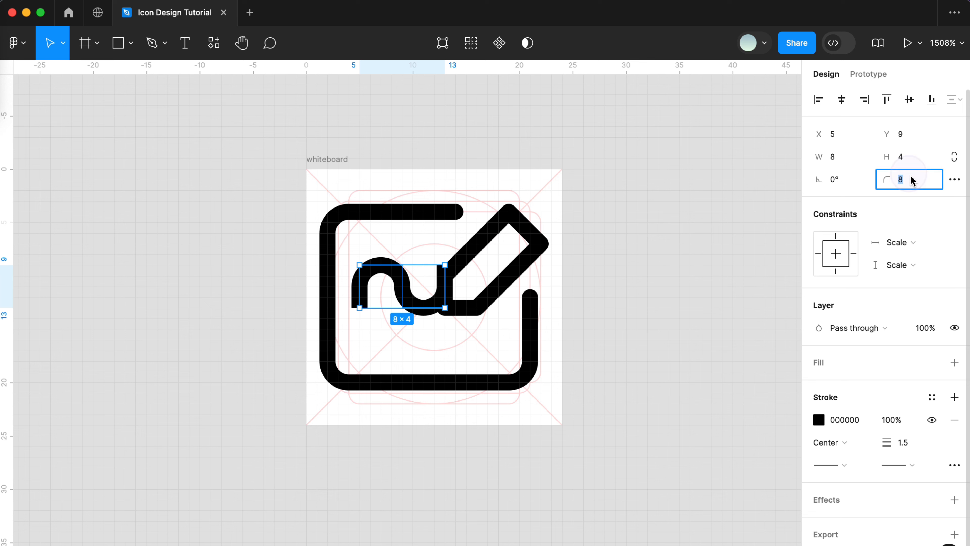
{"action": "key", "text": "Return"}
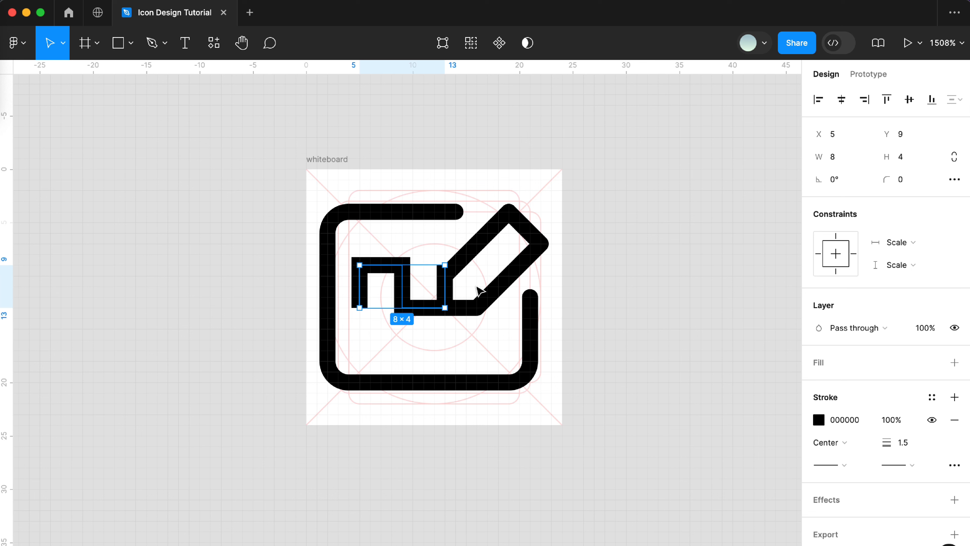
- Raise the stepped path's two lower points to Y 12 and lower its upper end beside the pencil to Y 10
{"action": "double_click", "coordinate": [422, 308]}
{"action": "left_click_drag", "start_coordinate": [479, 320], "coordinate": [392, 304]}
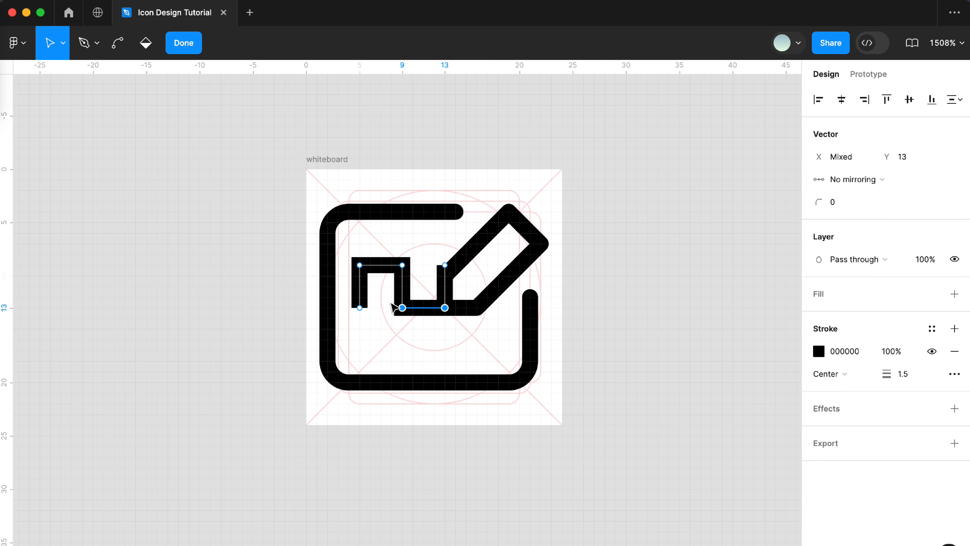
{"action": "key", "text": "Up"}
{"action": "left_click_drag", "start_coordinate": [432, 235], "coordinate": [456, 275]}
{"action": "key", "text": "Down"}
{"action": "left_click", "coordinate": [578, 249]}
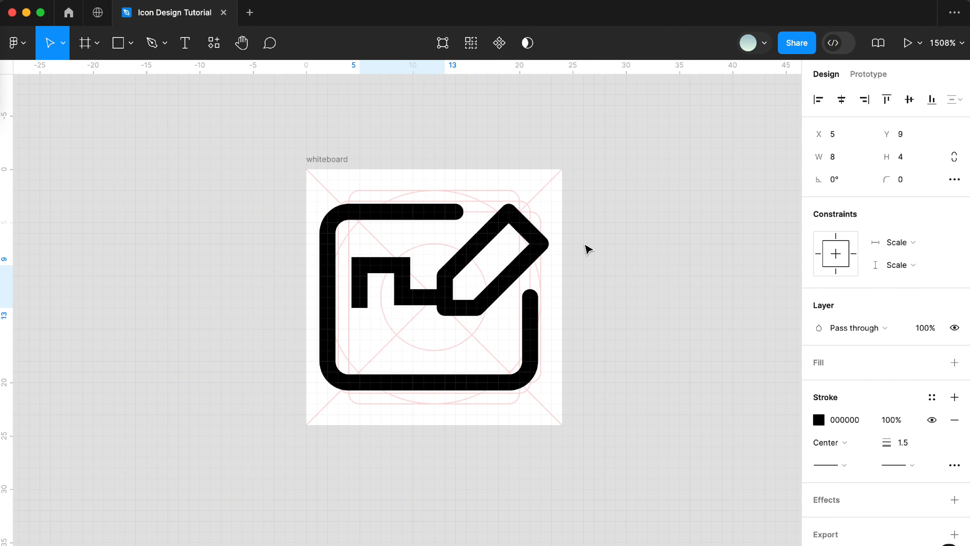
- Set the stepped path's corner radius to 16
{"action": "left_click", "coordinate": [909, 180]}
{"action": "type", "text": "8"}
{"action": "key", "text": "Return"}
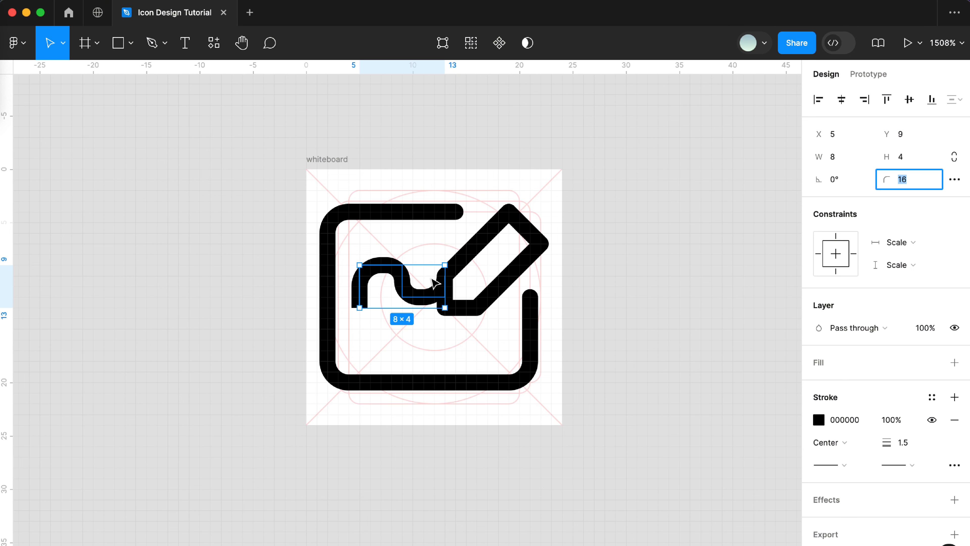
- Increase the corner radius of all the squiggle's points to 56
{"action": "double_click", "coordinate": [404, 293]}
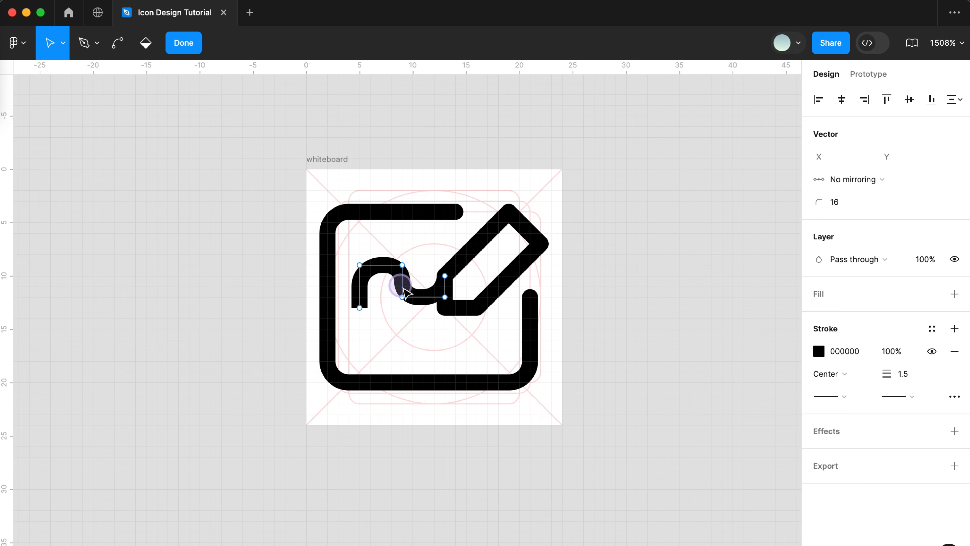
{"action": "left_click_drag", "start_coordinate": [336, 246], "coordinate": [476, 332]}
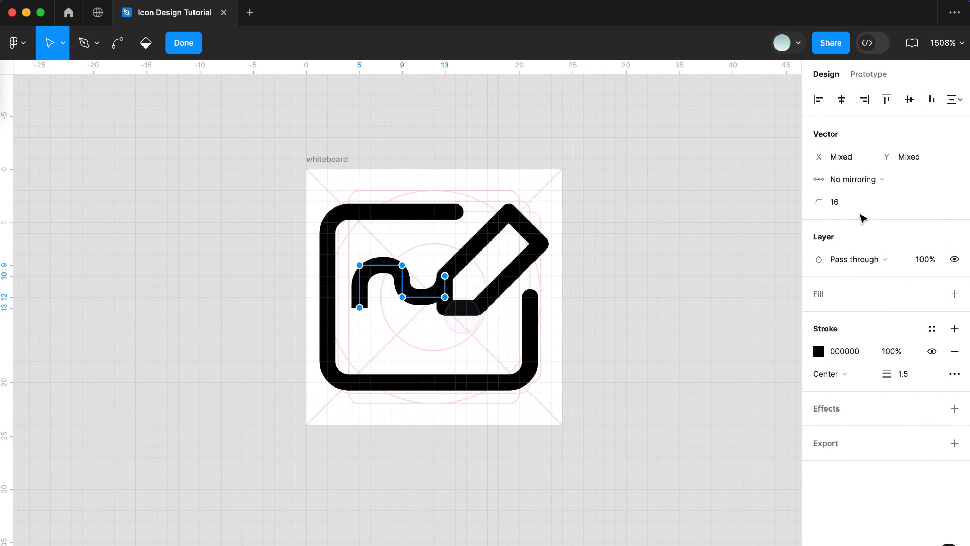
{"action": "left_click", "coordinate": [843, 207]}
{"action": "type", "text": "24"}
{"action": "key", "text": "Return"}
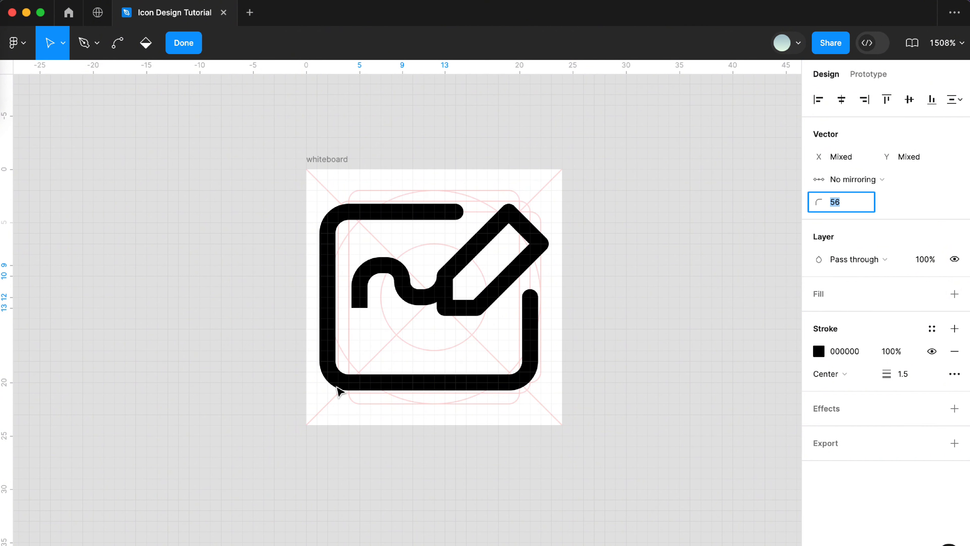
{"action": "key", "text": "Escape"}
- Set the corner radius of the squiggle's two points at Y 9 to 112
{"action": "left_click", "coordinate": [399, 278]}
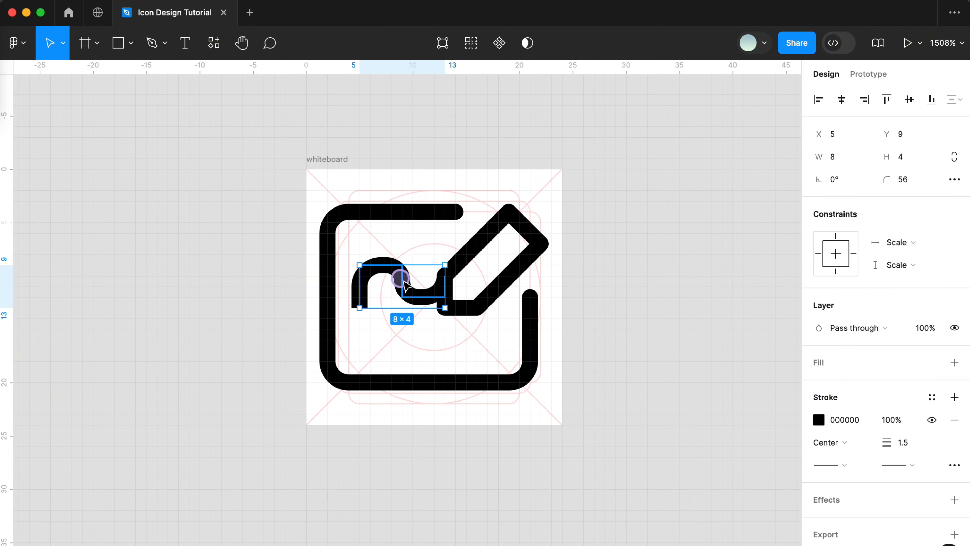
{"action": "double_click", "coordinate": [399, 279]}
{"action": "left_click_drag", "start_coordinate": [328, 254], "coordinate": [417, 274]}
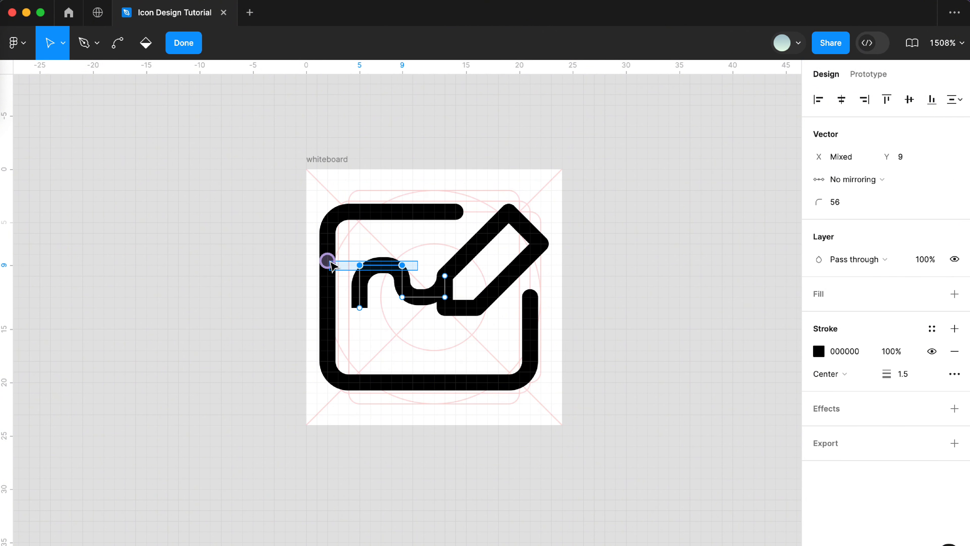
{"action": "left_click", "coordinate": [848, 208]}
{"action": "type", "text": "112"}
{"action": "key", "text": "Return"}
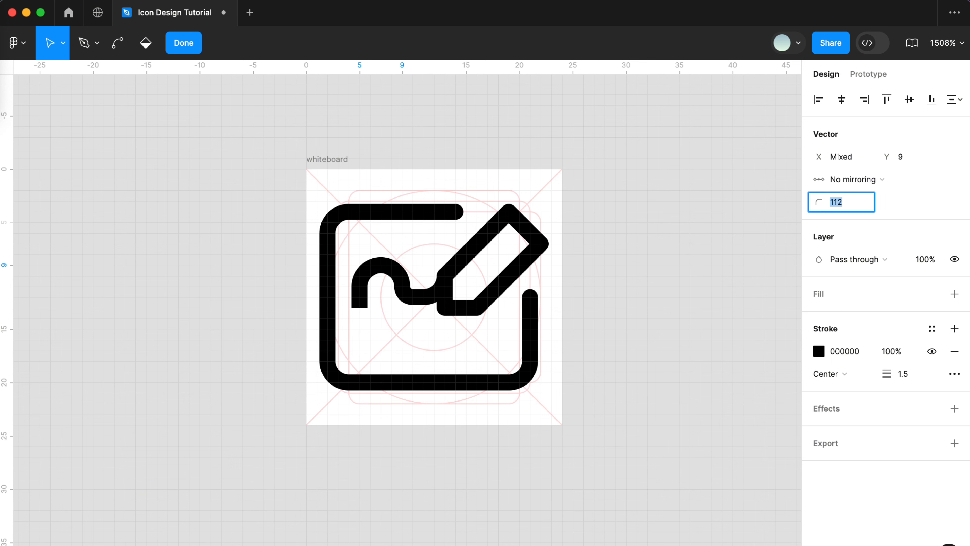
- Set the corner radius of the squiggle's two points at Y 12 to 72
{"action": "left_click_drag", "start_coordinate": [520, 329], "coordinate": [395, 289]}
{"action": "left_click", "coordinate": [854, 205]}
{"action": "double_click", "coordinate": [854, 205]}
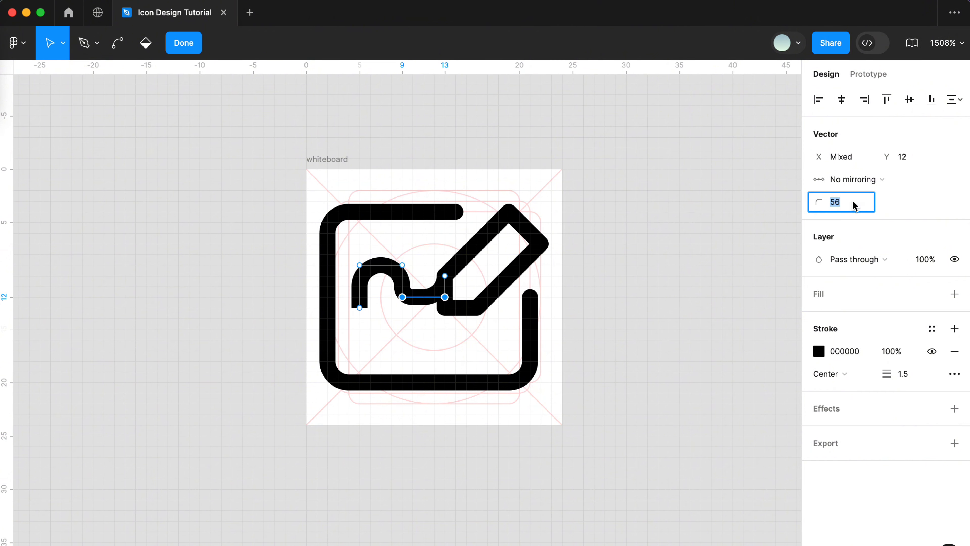
{"action": "type", "text": "64"}
{"action": "key", "text": "Return"}
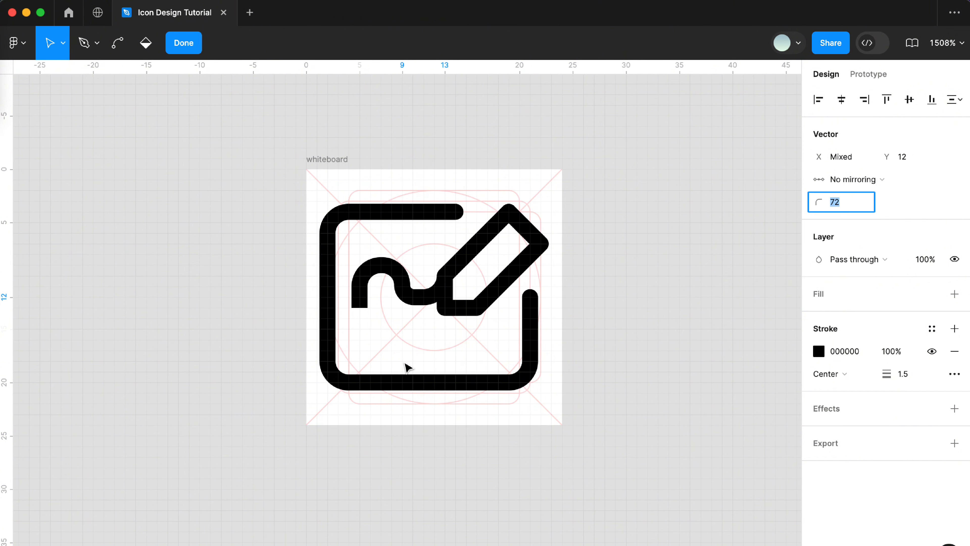
- Delete the squiggle path from the whiteboard artboard
{"action": "key", "text": "Escape"}
{"action": "key", "text": "Escape"}
{"action": "key", "text": "Delete"}
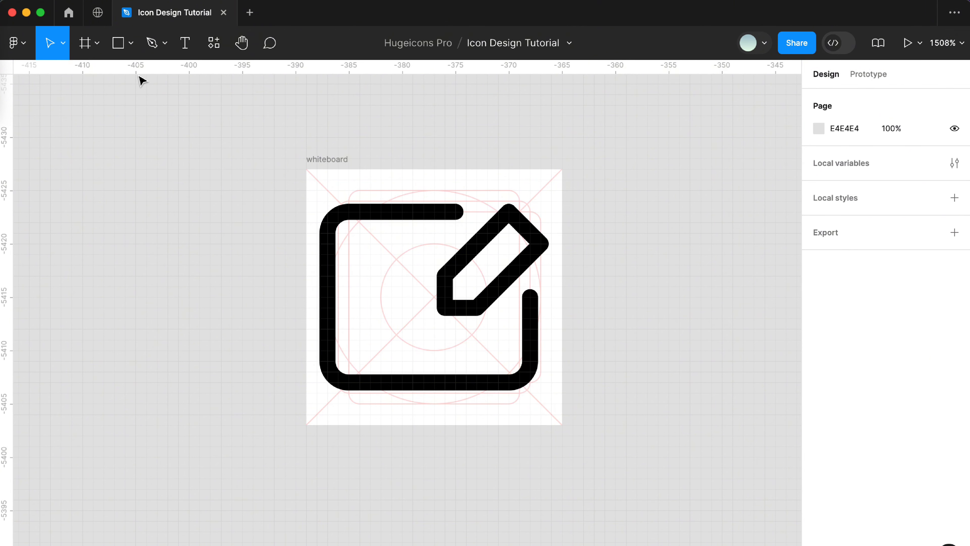
- Draw a 4 × 6 rectangle at X 4, Y 9 inside the frame, with a stroke instead of a fill
{"action": "left_click", "coordinate": [116, 43]}
{"action": "mouse_move", "coordinate": [349, 265]}
{"action": "left_mouse_down"}
{"action": "mouse_move", "coordinate": [390, 307]}
{"action": "mouse_move", "coordinate": [376, 329]}
{"action": "left_mouse_up"}
{"action": "left_click", "coordinate": [954, 388]}
{"action": "left_click", "coordinate": [954, 397]}
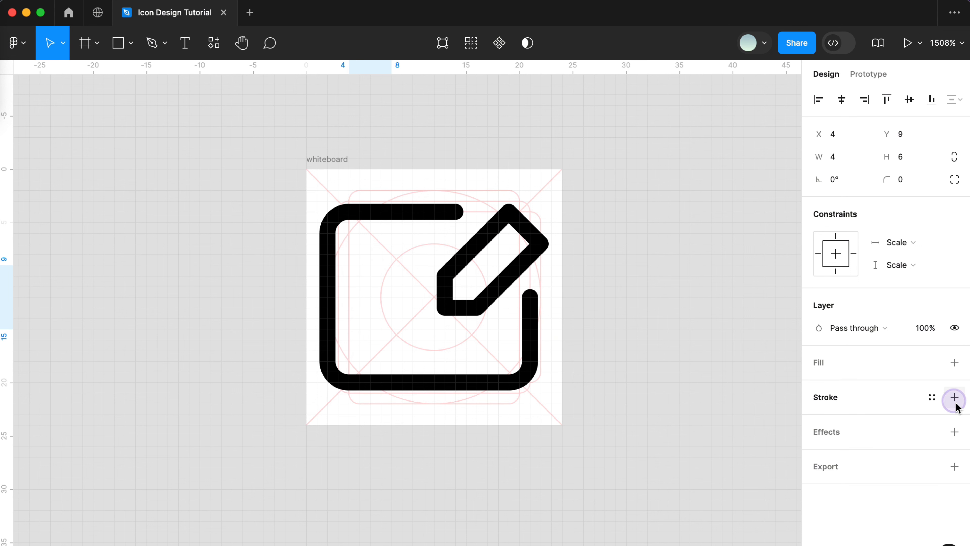
- Align the rectangle's stroke to center and set its width to 1.5
{"action": "left_click", "coordinate": [835, 443]}
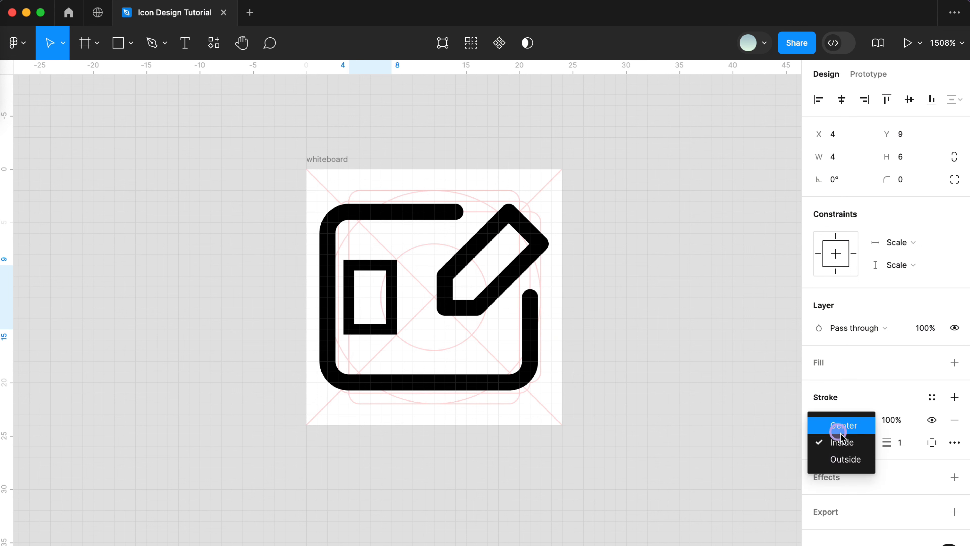
{"action": "left_click", "coordinate": [838, 423]}
{"action": "left_click", "coordinate": [897, 442]}
{"action": "type", "text": "1.5"}
{"action": "key", "text": "Return"}
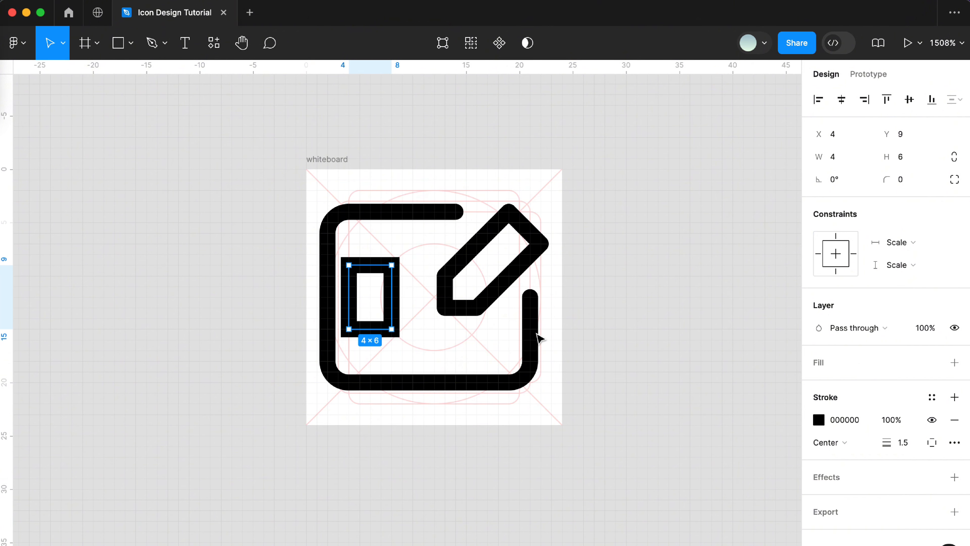
- Remove the rectangle's bottom edge to leave a shape open at the bottom
{"action": "double_click", "coordinate": [378, 325]}
{"action": "left_click", "coordinate": [372, 342]}
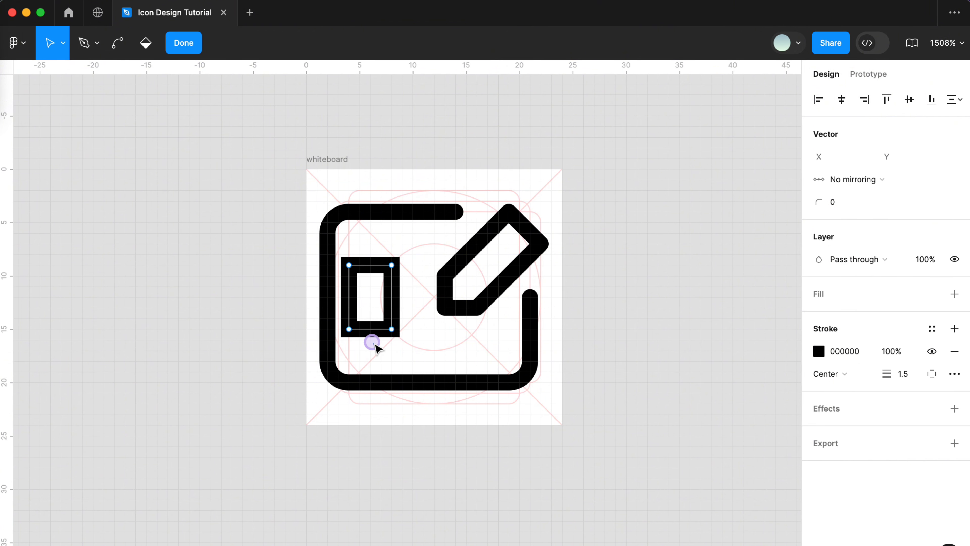
{"action": "key", "text": "Delete"}
{"action": "left_click", "coordinate": [432, 327]}
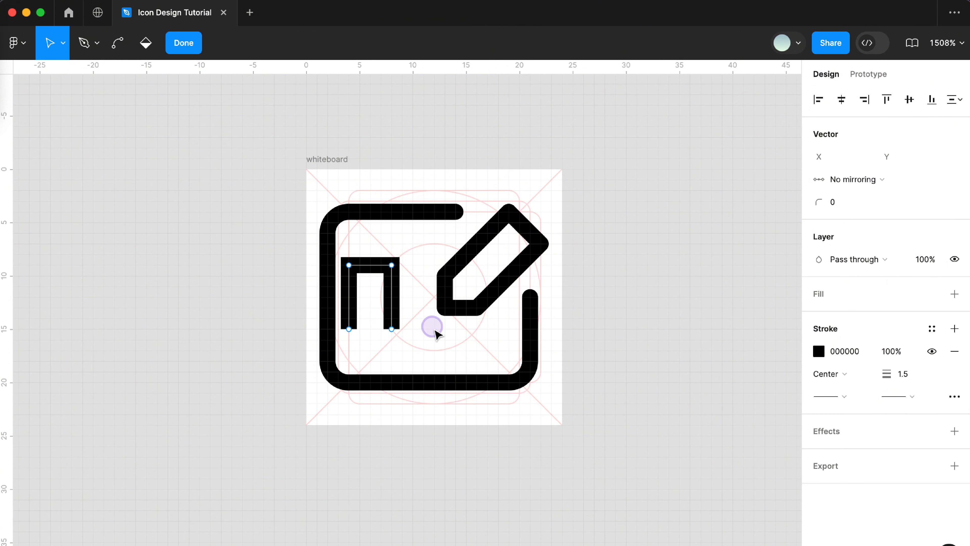
- Place a vertically flipped copy of the open shape alongside it, starting at X 8, and flatten both into one path
{"action": "left_click_drag", "start_coordinate": [368, 304], "coordinate": [412, 304]}
{"action": "key", "text": "shift+v"}
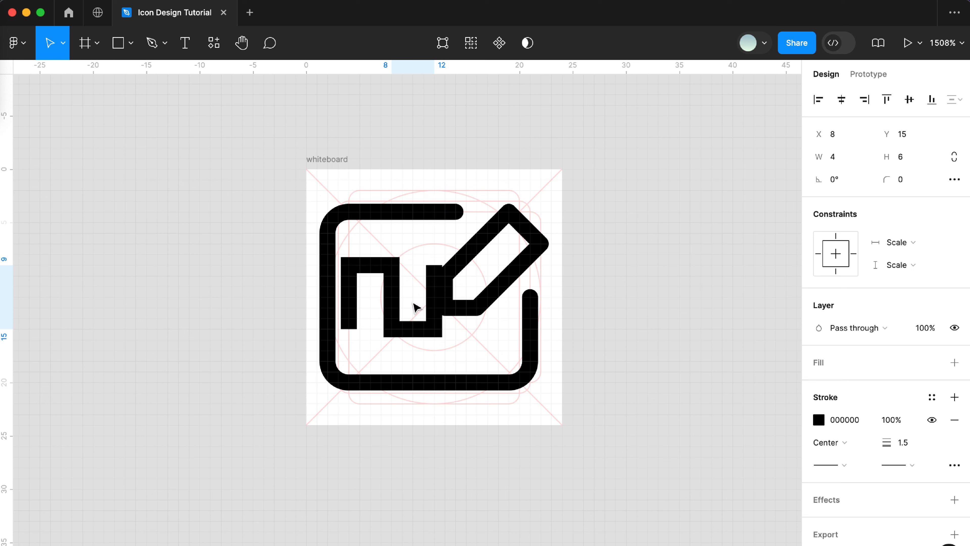
{"action": "left_click", "coordinate": [378, 267], "text": "shift"}
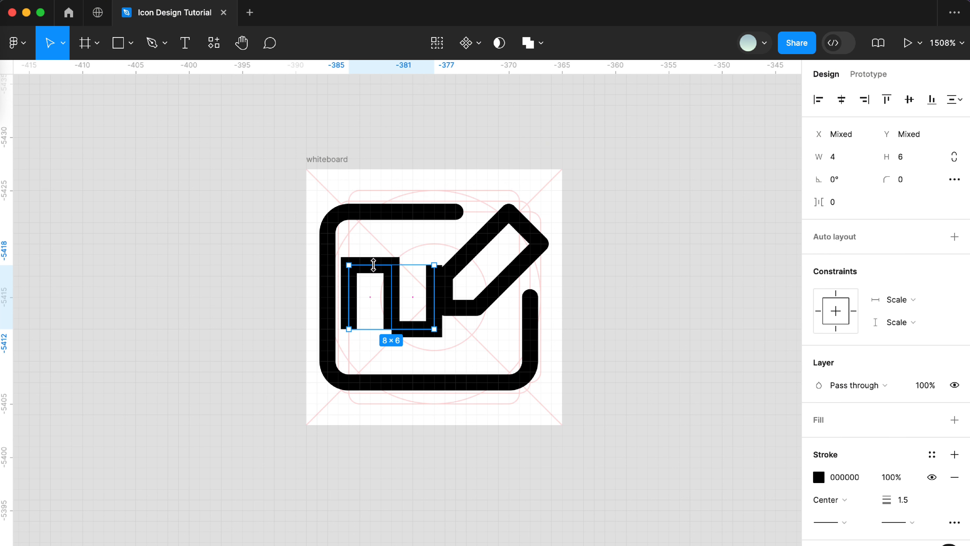
{"action": "key", "text": "super+e"}
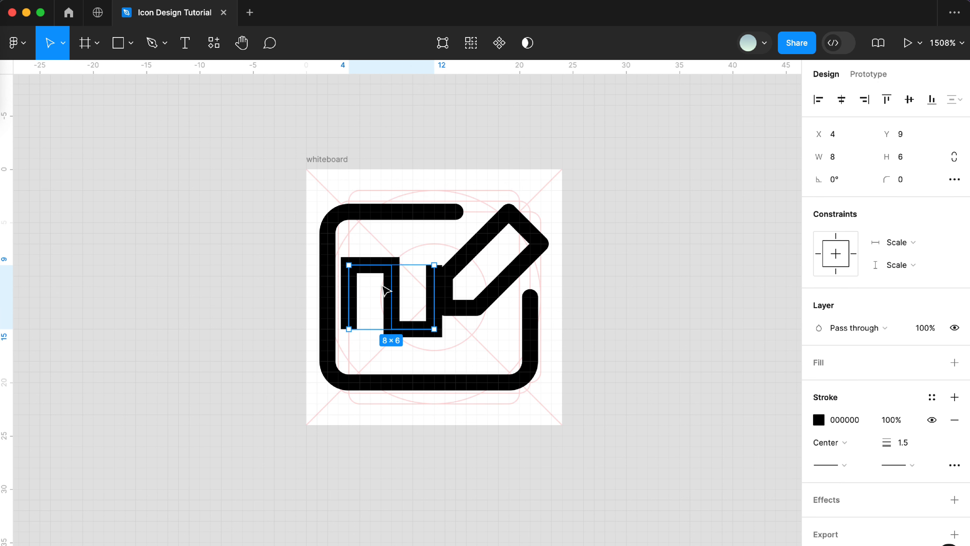
- Set the flattened path's corner radius to 16 to turn its square corners into curves
{"action": "left_click", "coordinate": [912, 180]}
{"action": "type", "text": "8"}
{"action": "key", "text": "Return"}
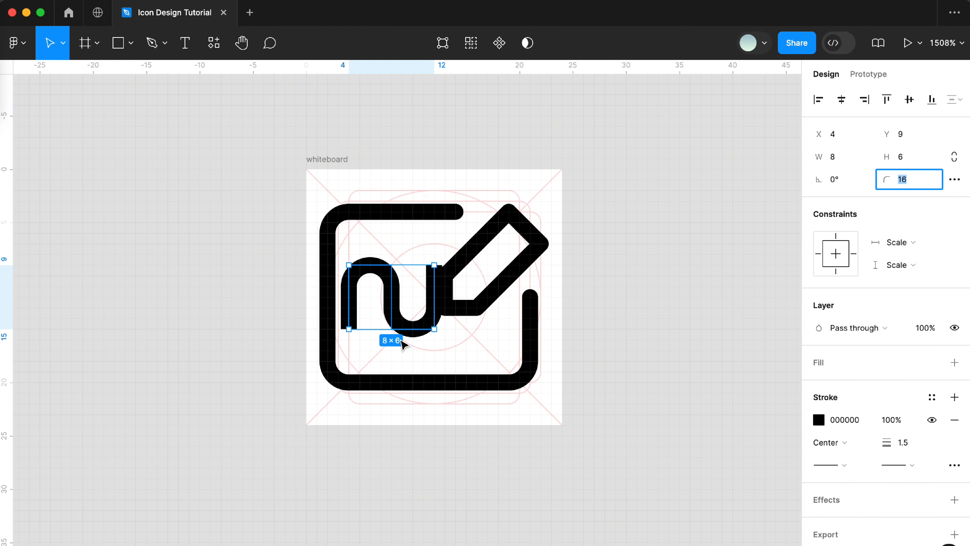
- Raise the path's two lower points at X 8 and X 12 to Y 13, and lower its upper end point at X 12 by 1
{"action": "double_click", "coordinate": [404, 328]}
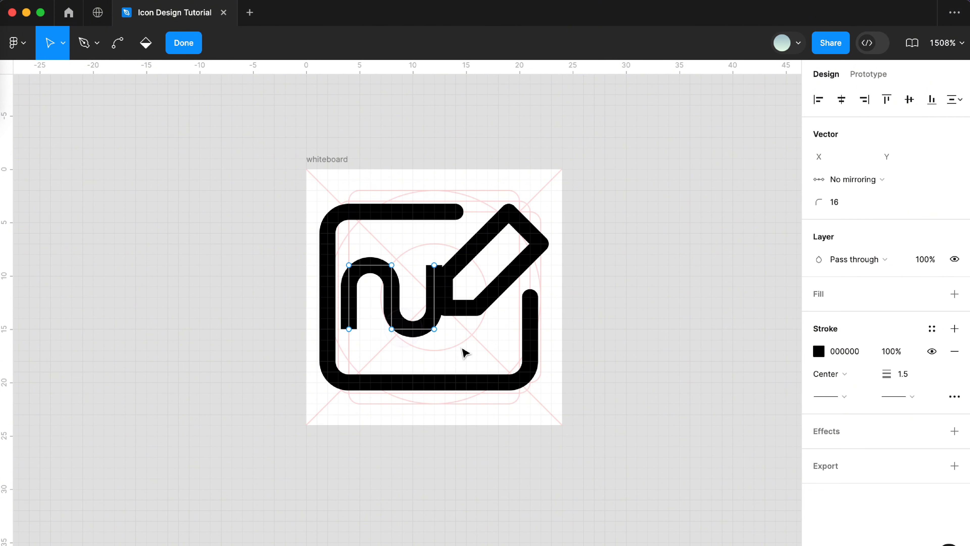
{"action": "left_click_drag", "start_coordinate": [461, 345], "coordinate": [386, 322]}
{"action": "key", "text": "Up"}
{"action": "key", "text": "Up"}
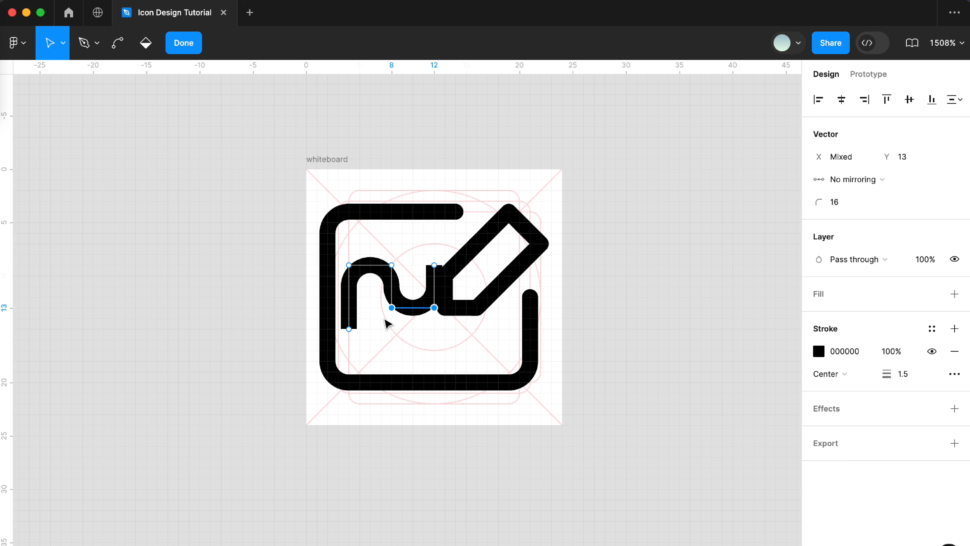
{"action": "left_click", "coordinate": [413, 254]}
{"action": "left_click", "coordinate": [435, 265]}
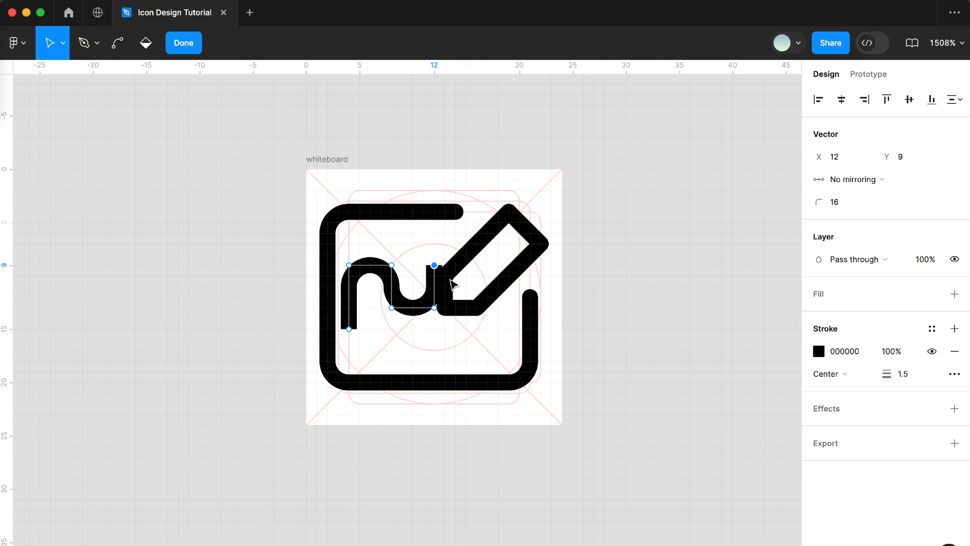
{"action": "left_click", "coordinate": [509, 284]}
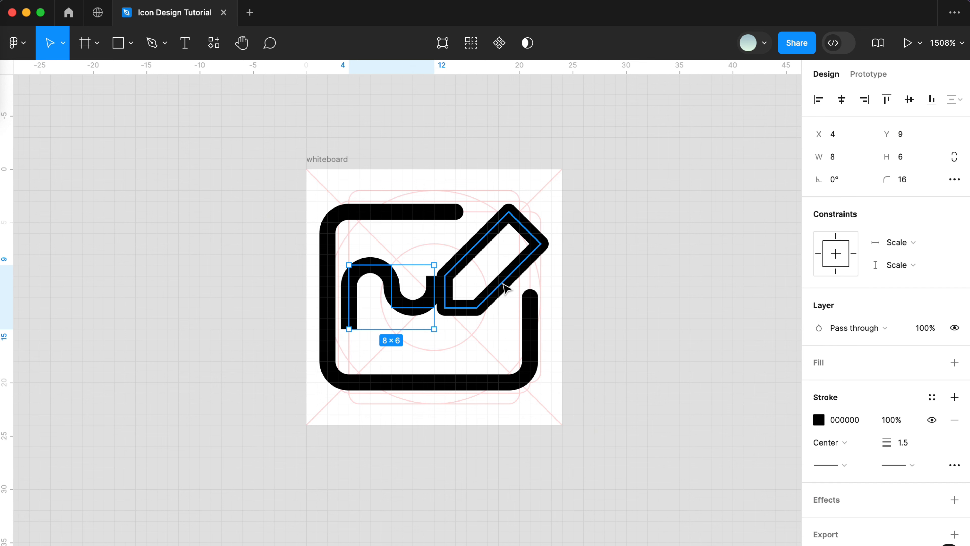
- Flatten the squiggle with a clockwise rotation onto a diagonal, and position it at X 2, Y 9 against the frame's side
{"action": "key", "text": "super+e"}
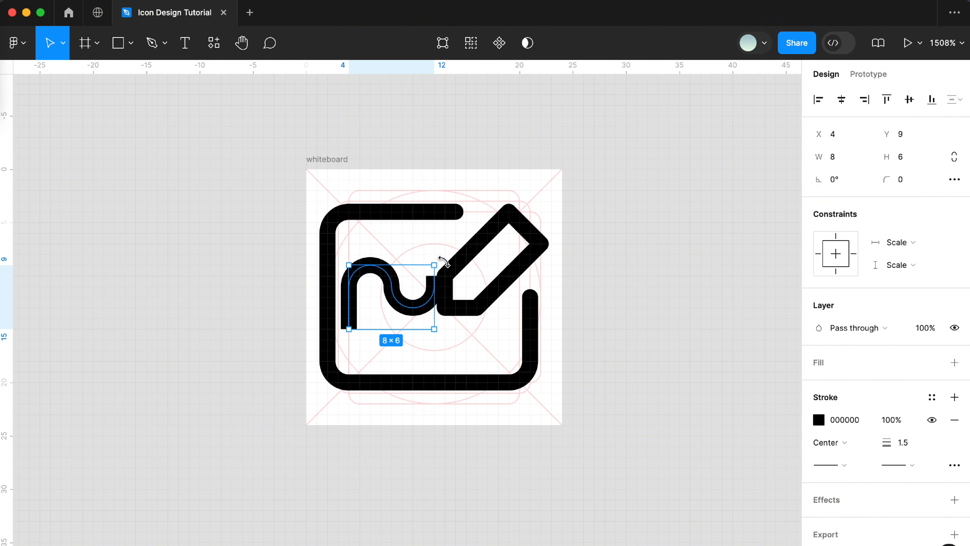
{"action": "mouse_move", "coordinate": [441, 260]}
{"action": "left_mouse_down"}
{"action": "mouse_move", "coordinate": [459, 304]}
{"action": "mouse_move", "coordinate": [432, 322]}
{"action": "left_mouse_up"}
{"action": "key", "text": "super+e"}
{"action": "key", "text": "Left"}
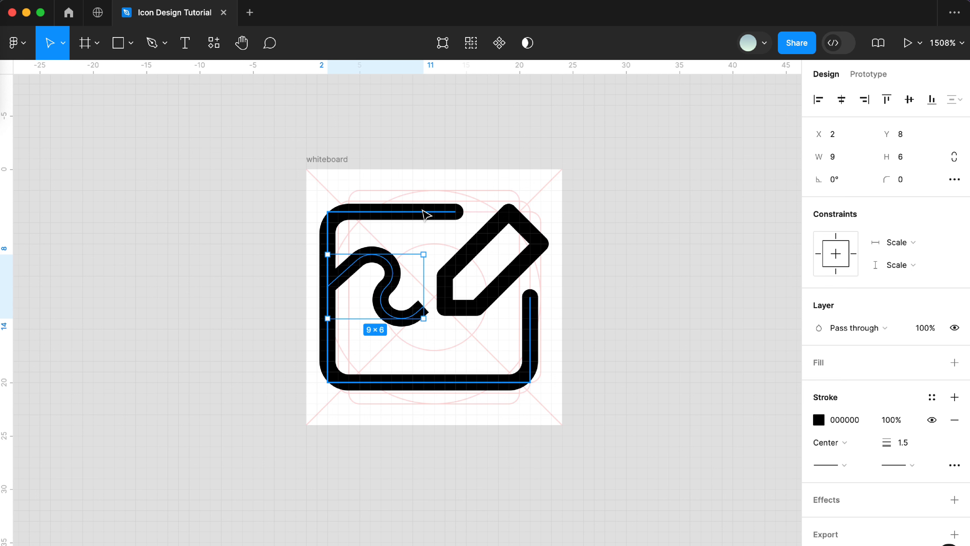
{"action": "key", "text": "Down"}
- Give the squiggle's stroke round joins and round end points, then deselect it
{"action": "left_click", "coordinate": [954, 465]}
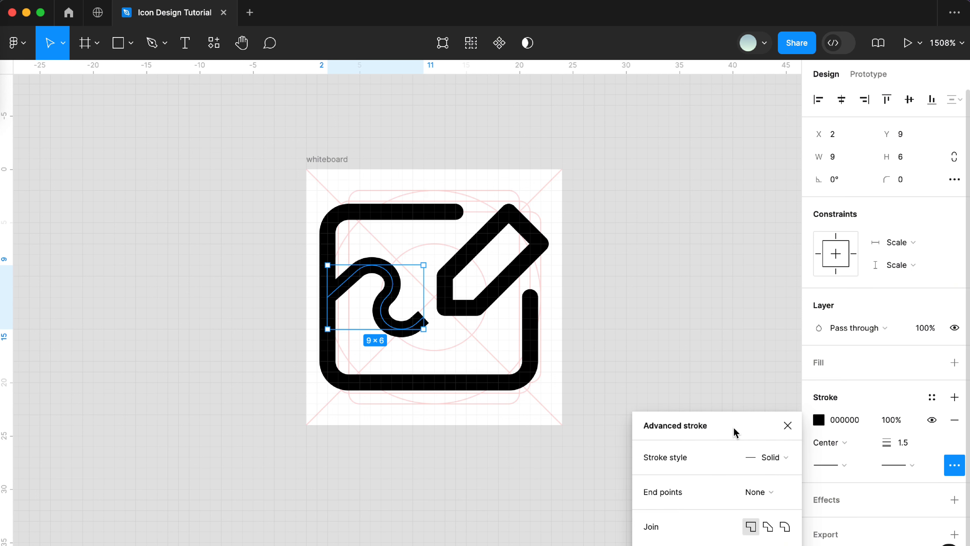
{"action": "left_click_drag", "start_coordinate": [735, 432], "coordinate": [699, 296]}
{"action": "left_click", "coordinate": [748, 391]}
{"action": "left_click", "coordinate": [718, 356]}
{"action": "left_click", "coordinate": [744, 468]}
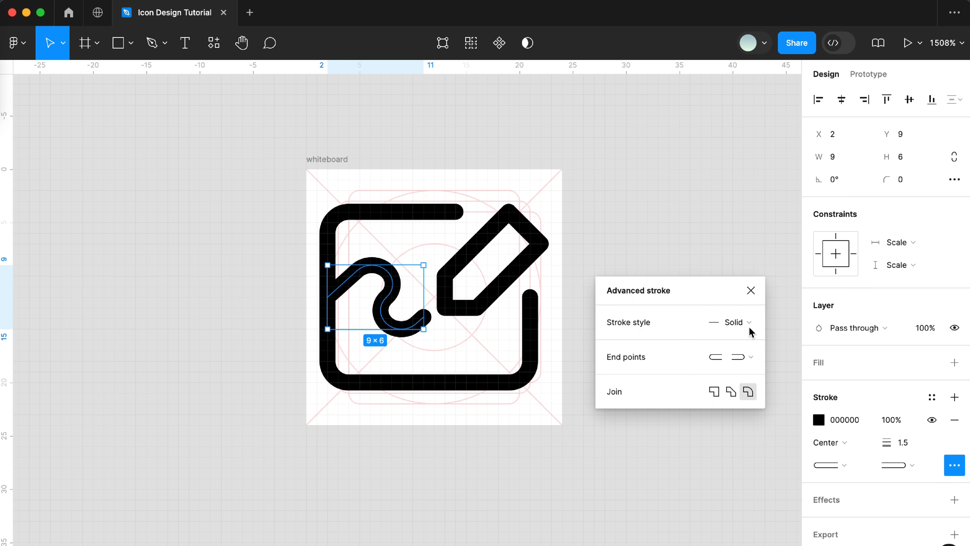
{"action": "left_click", "coordinate": [751, 290]}
{"action": "left_click", "coordinate": [634, 293]}
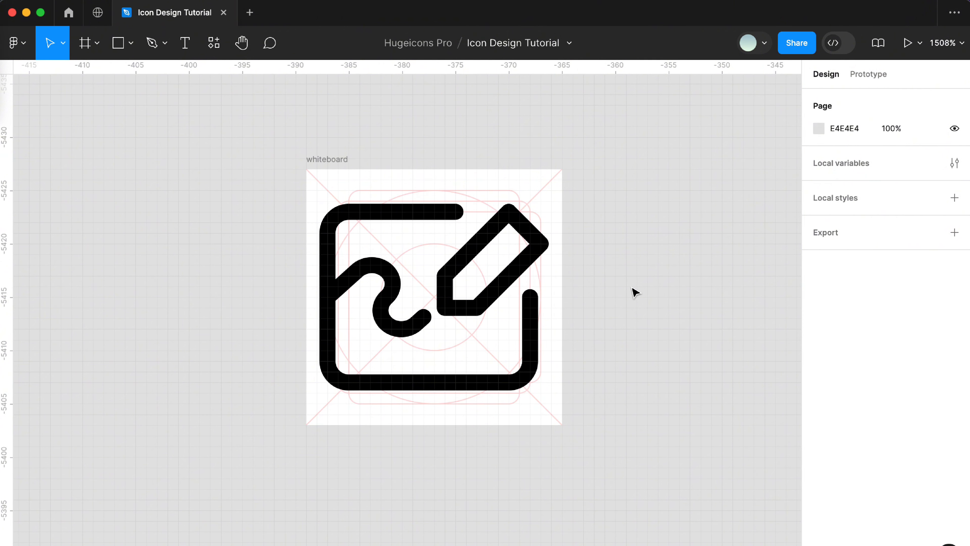